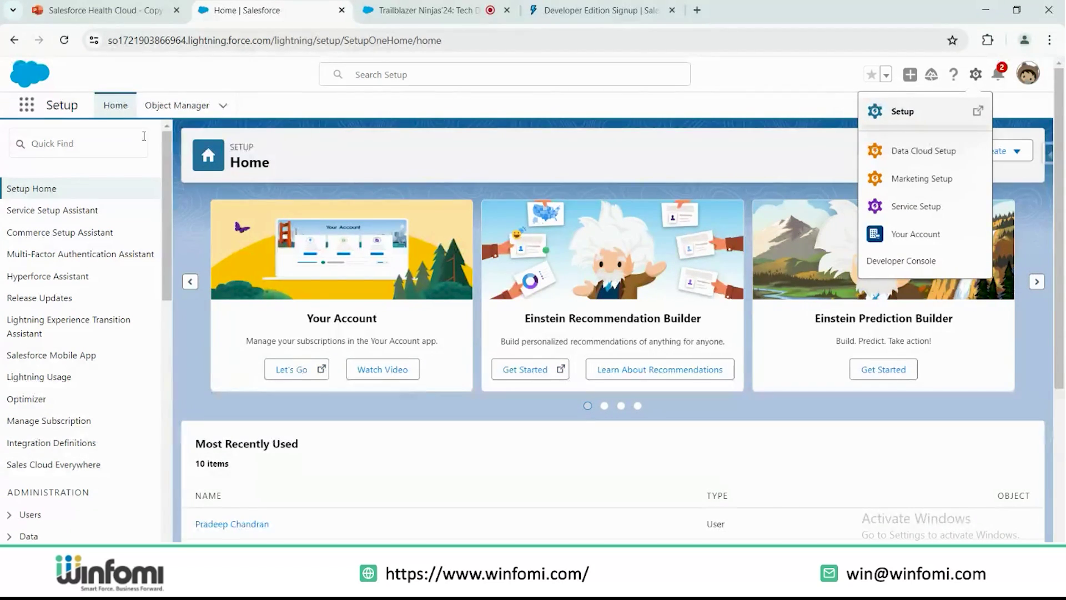
Step: Find the Person Accounts page in Setup and check whether person accounts are enabled
left_click(101, 149)
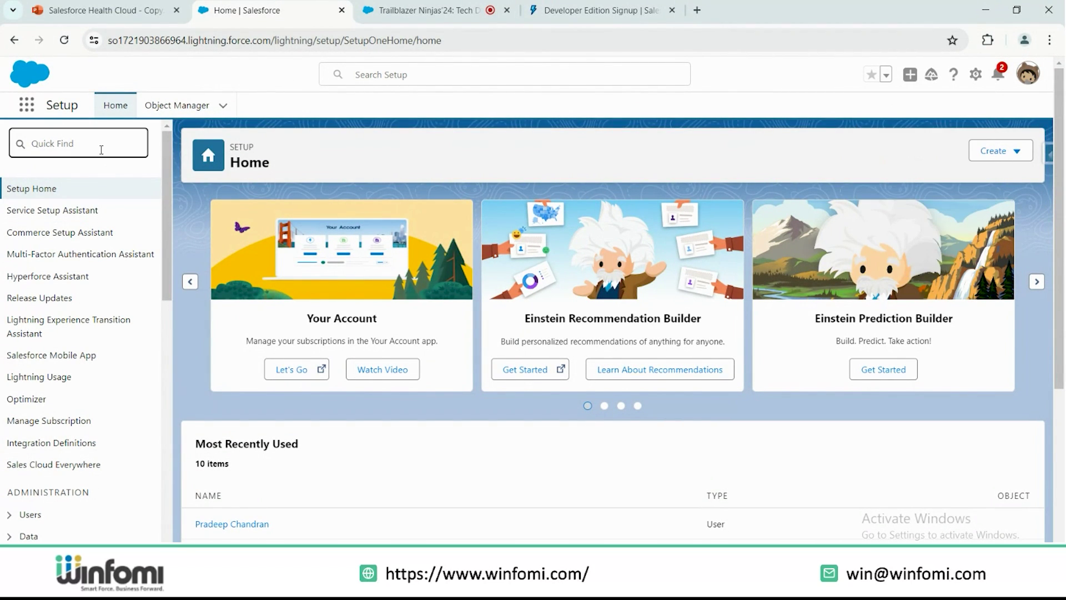
type("person")
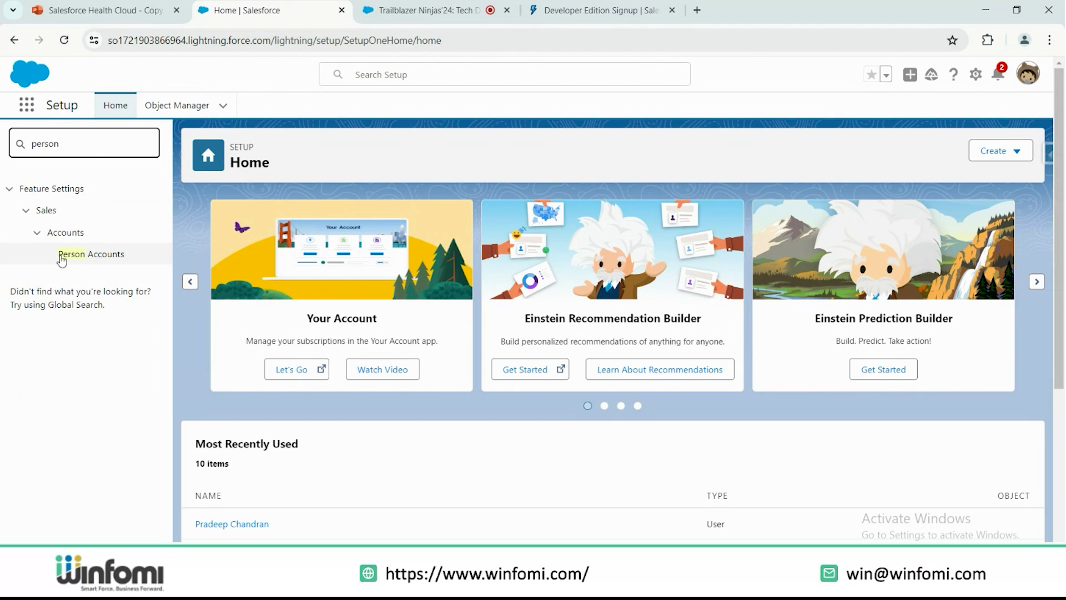
left_click(90, 256)
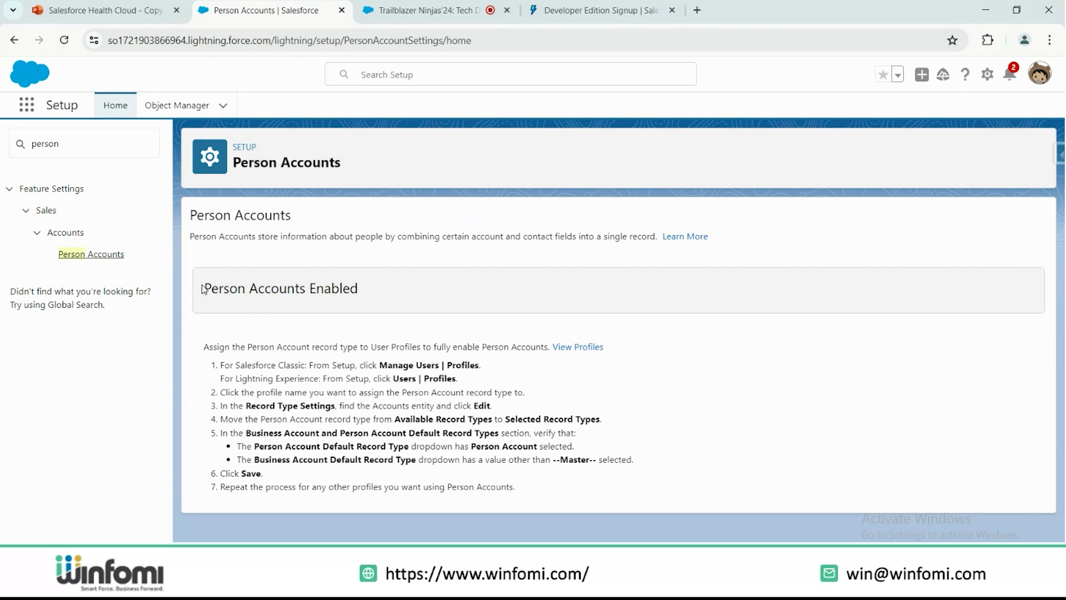
left_click_drag(203, 288, 374, 283)
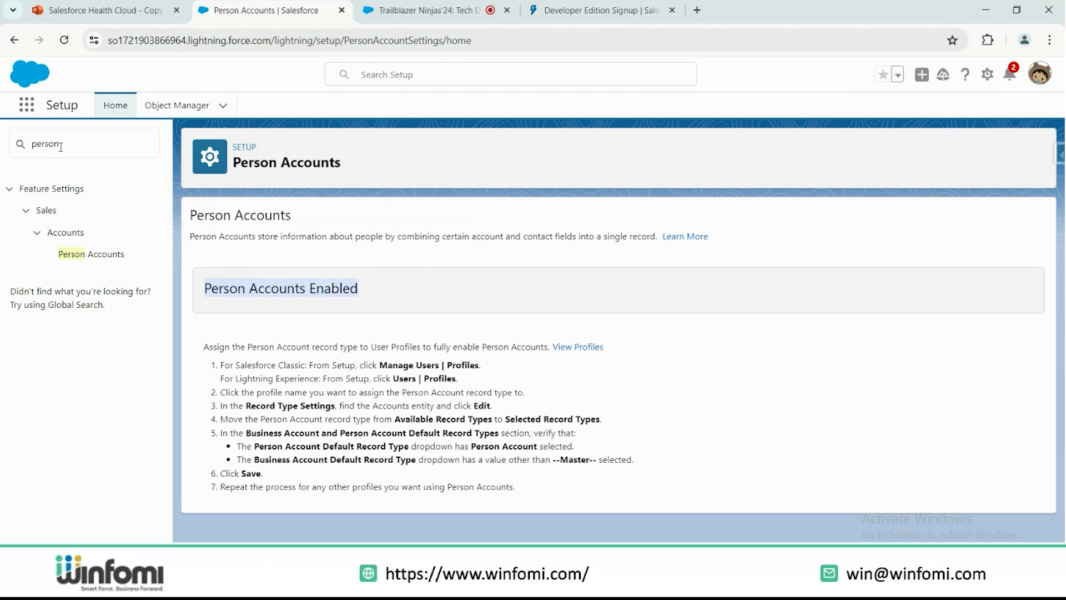
Step: Search Setup for "chatt", open Chatter Settings and check the Enable option in the Chatter Settings section
double_click(41, 144)
key("BackSpace")
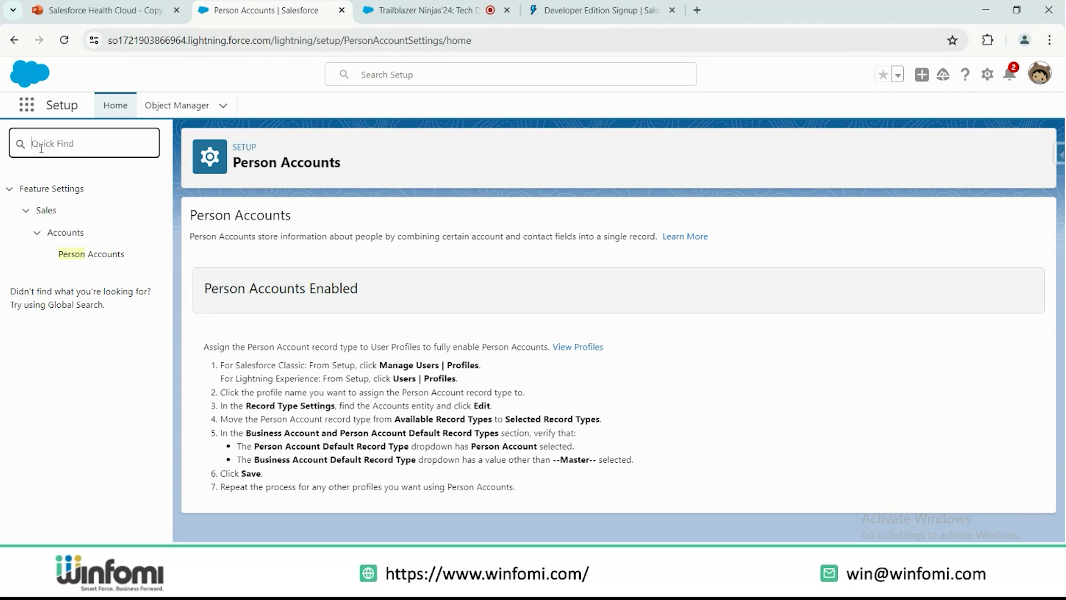
type("chatt")
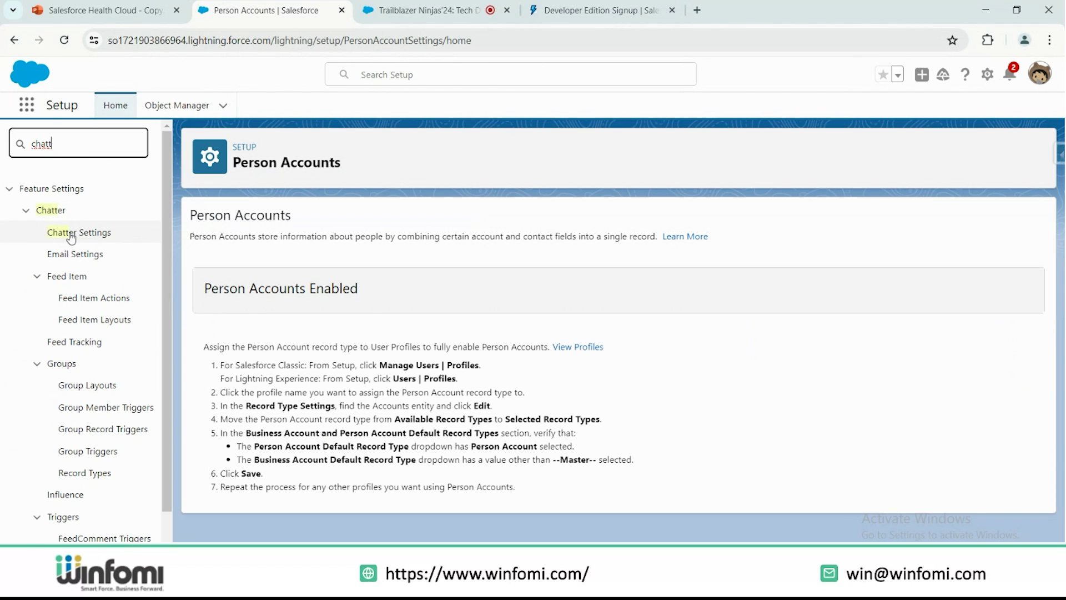
left_click(101, 237)
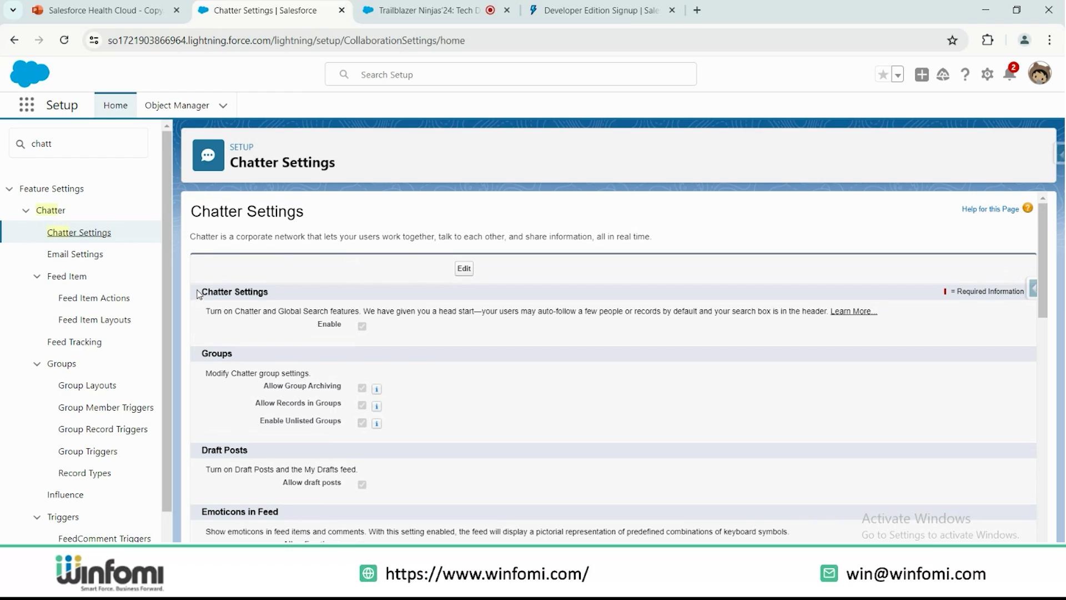
left_click_drag(196, 287, 411, 332)
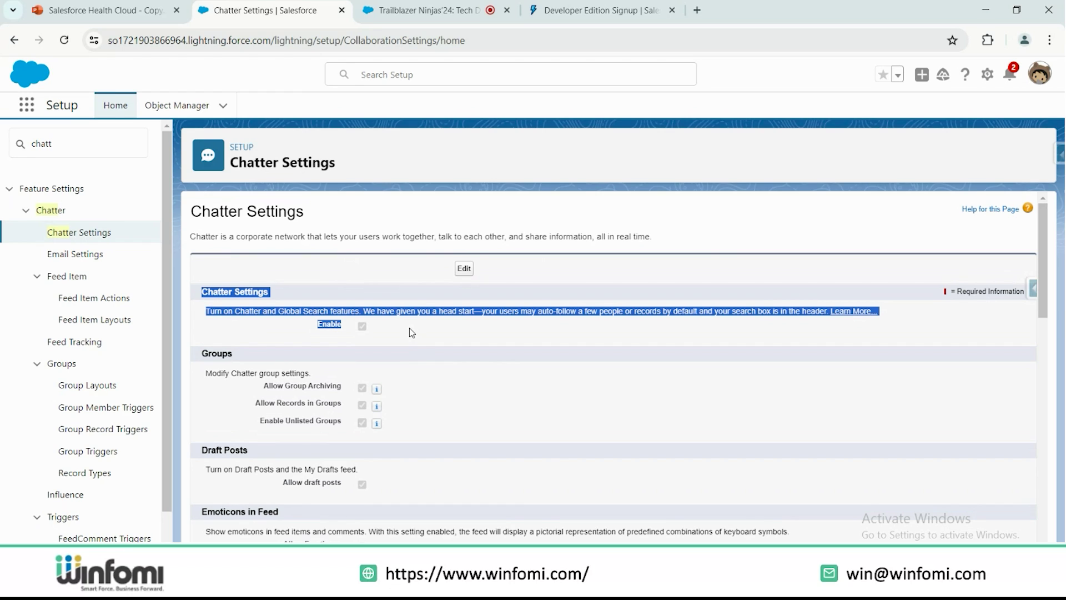
left_click(583, 327)
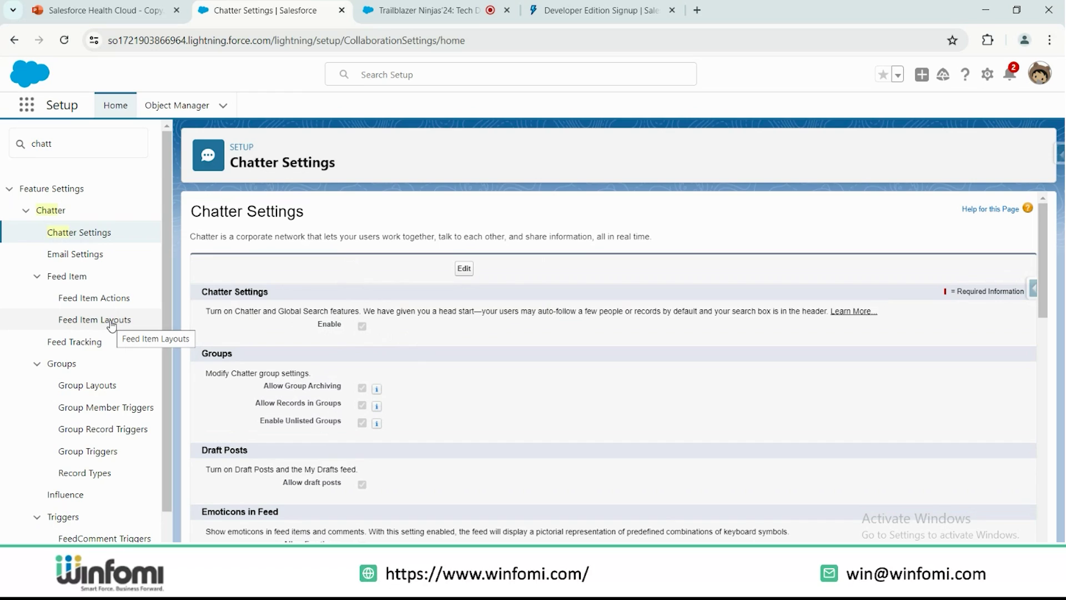
Step: Search Setup for "contact", open the Health Cloud Contact Center Settings and check whether Contact Center for Health Cloud is enabled
double_click(45, 143)
key("BackSpace")
type("shared")
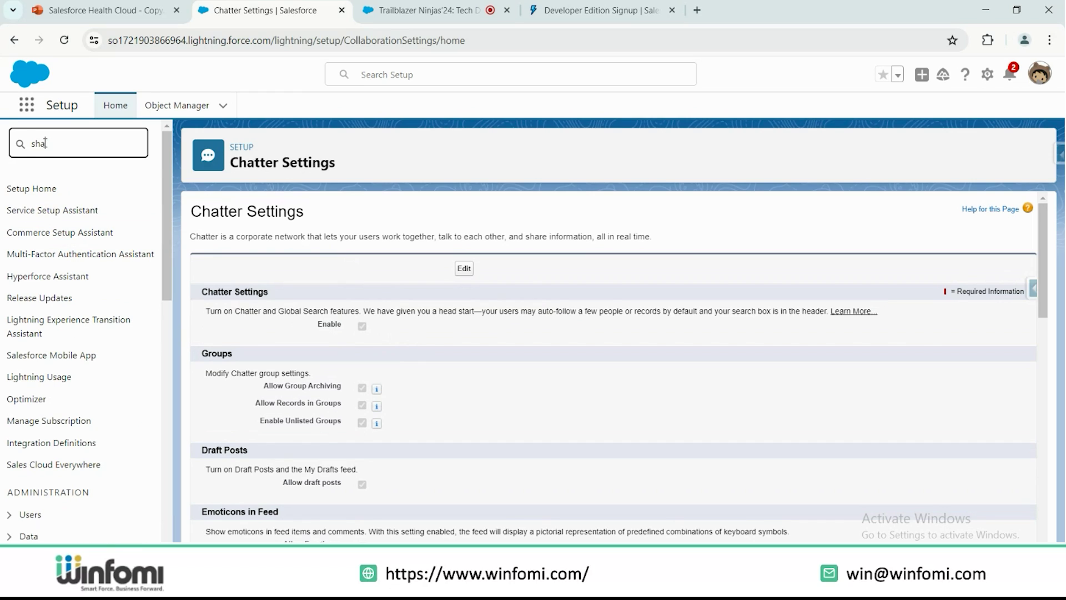
double_click(45, 142)
type("contact")
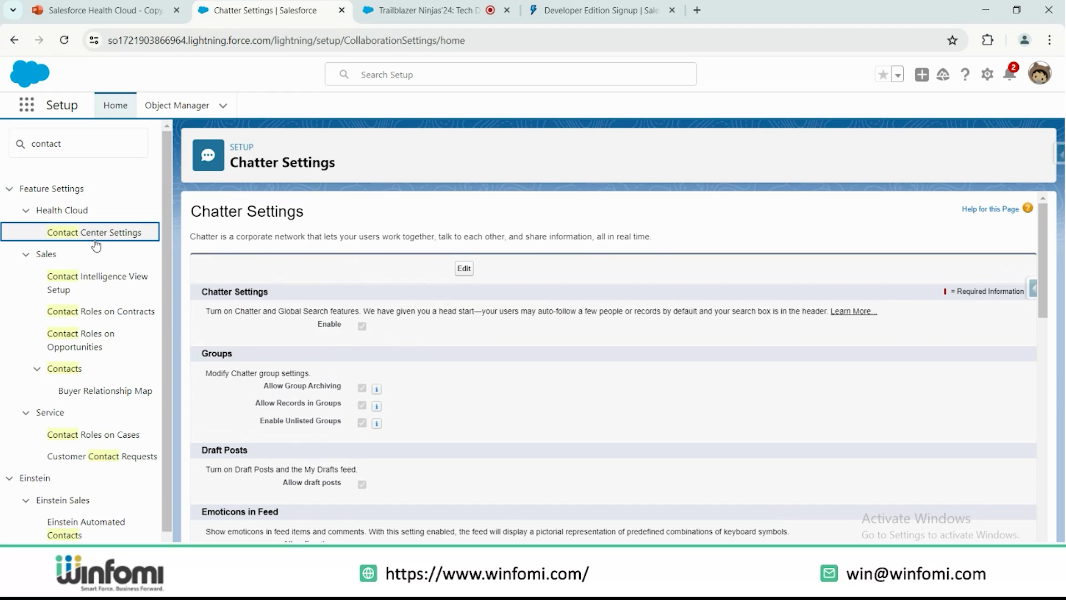
left_click(94, 232)
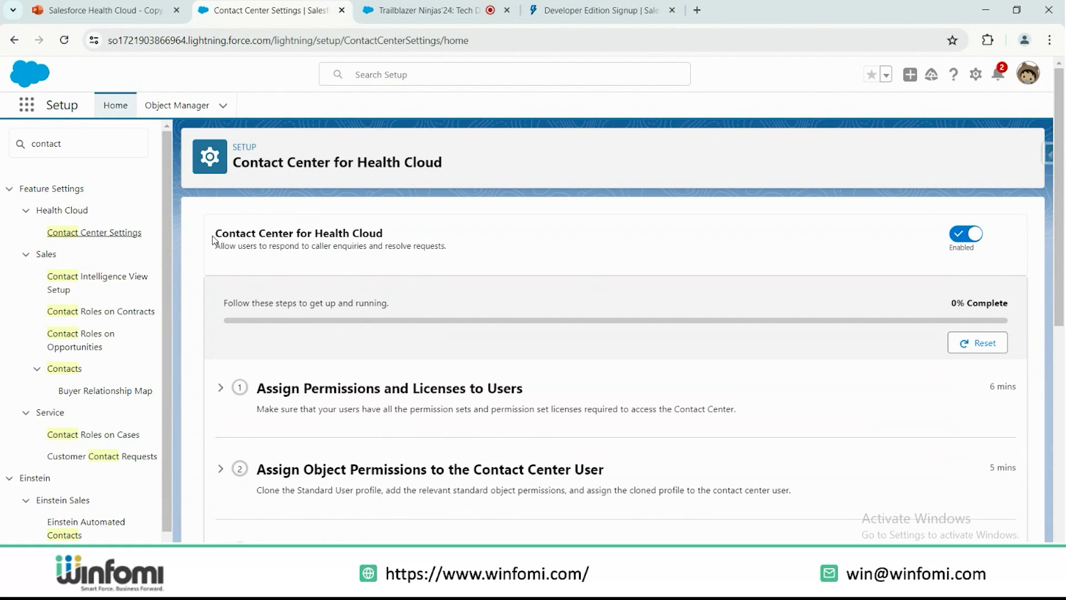
left_click_drag(212, 237, 429, 226)
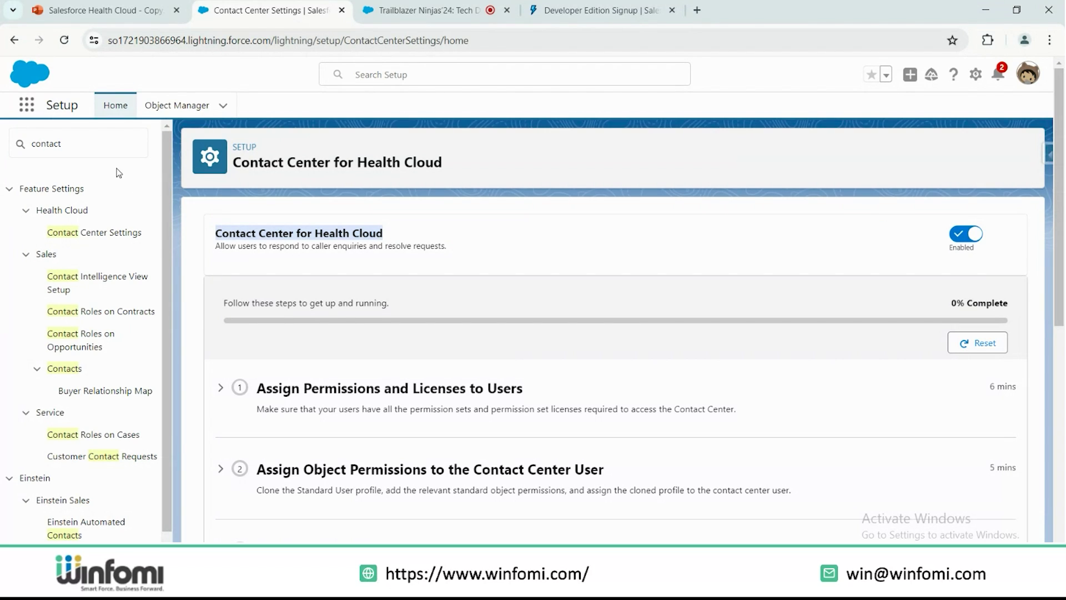
Step: Search Setup for "data protect" and open the Data Protection and Privacy settings to check record availability
left_click(47, 143)
key("BackSpace")
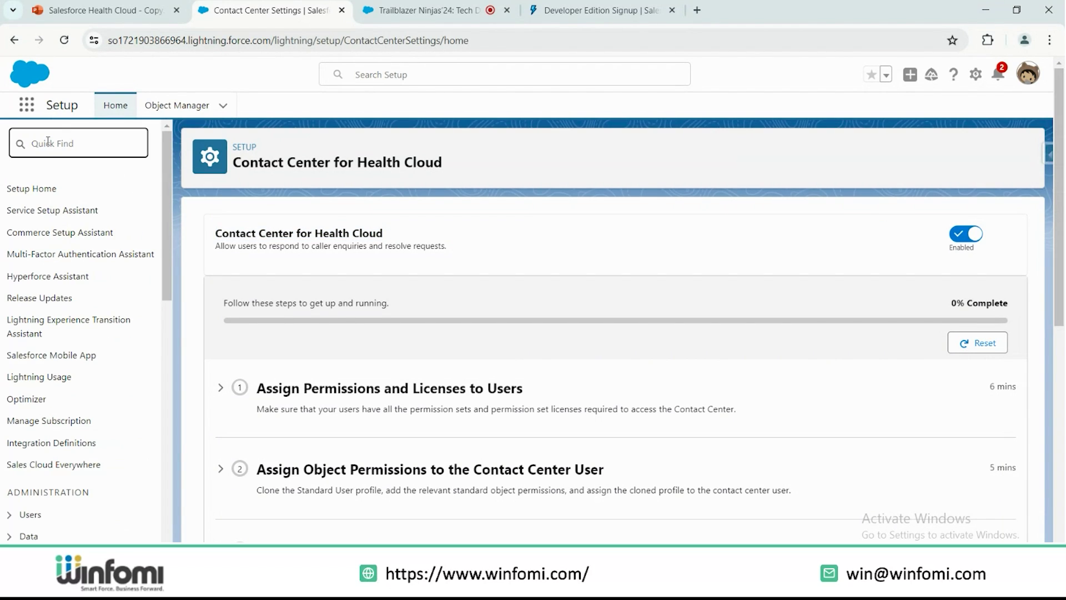
type("data")
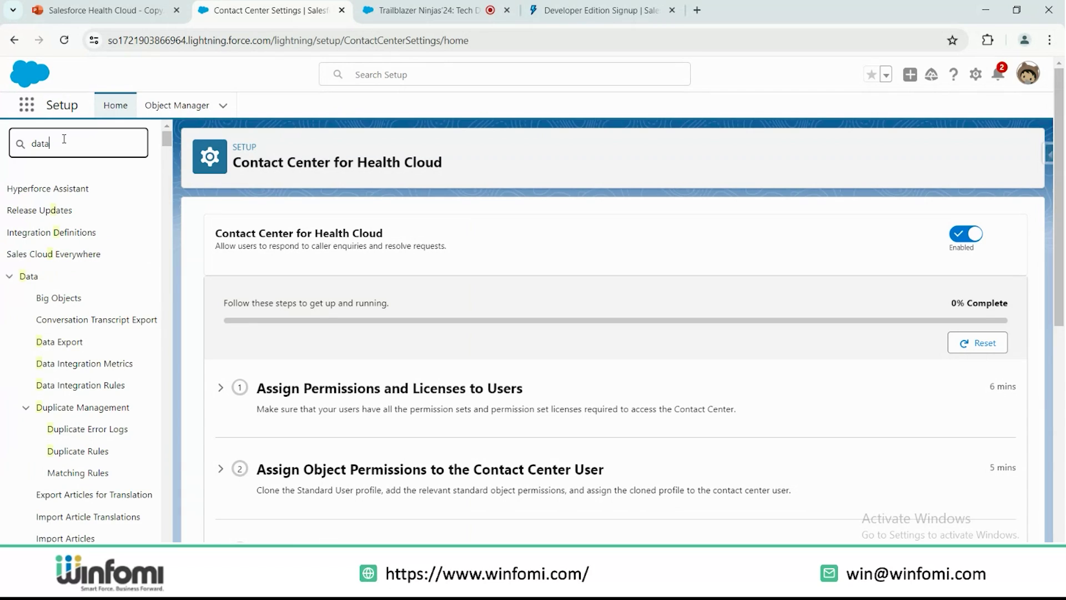
type(" protect")
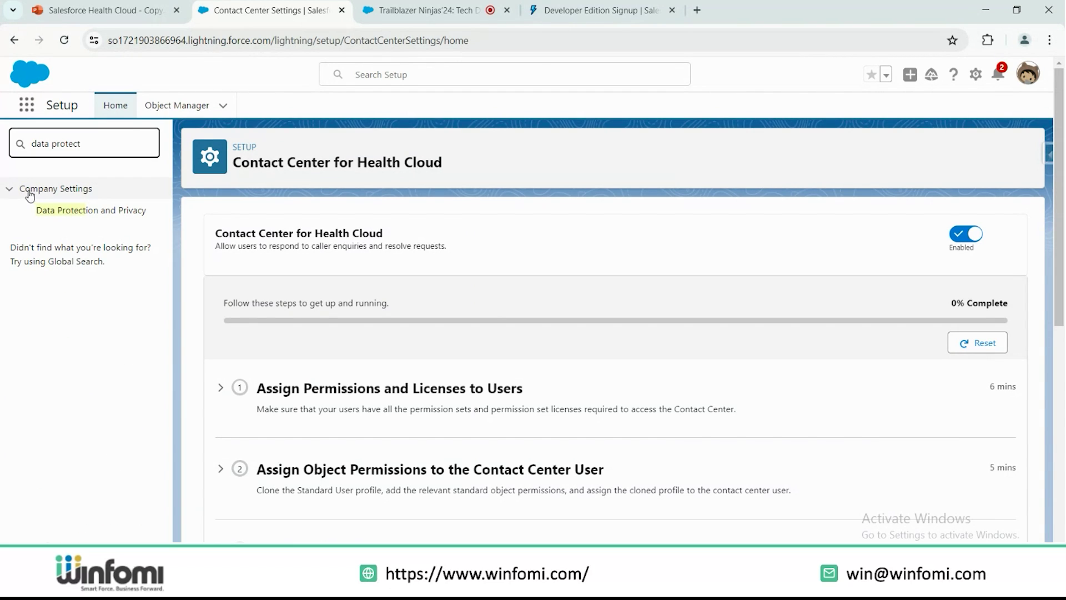
left_click(90, 214)
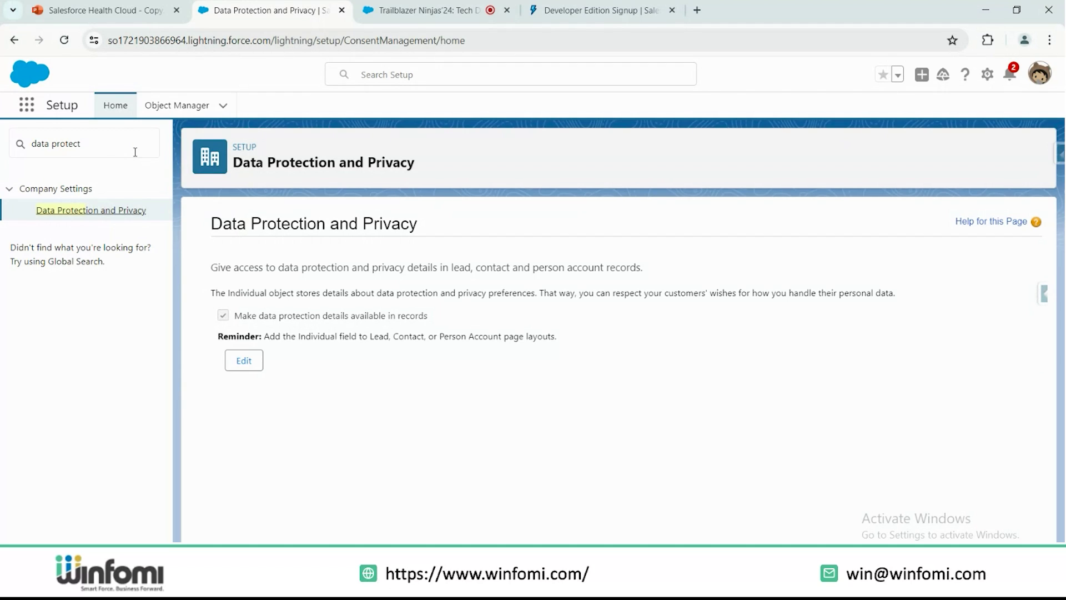
Step: Check the Health Cloud Org Set Up slide, and open the CEO user's permission set assignments for editing from Setup's Users list
key("ctrl+Page_Up")
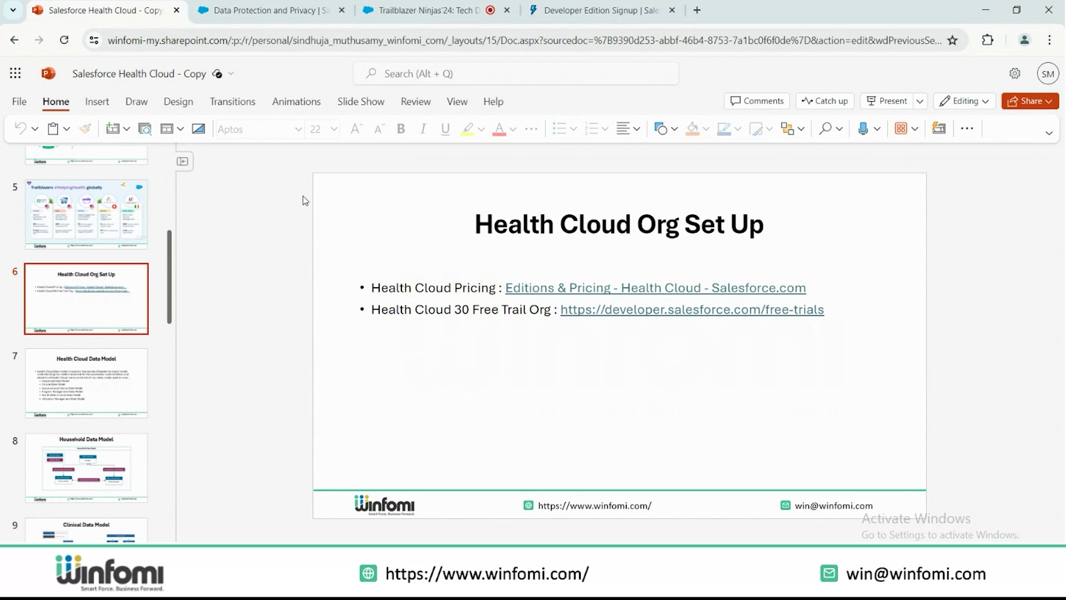
left_click(313, 4)
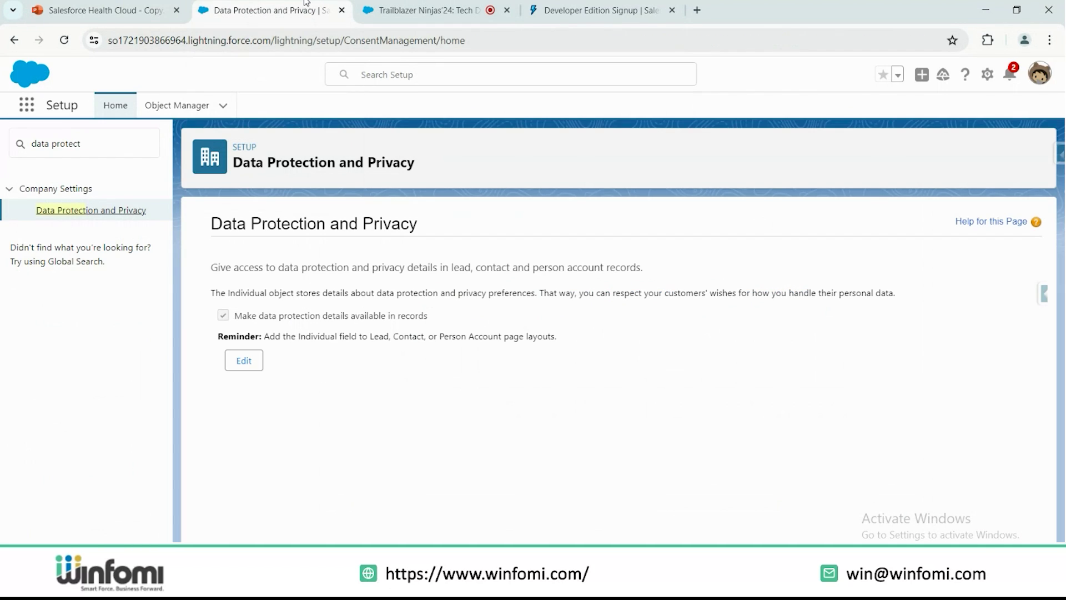
left_click(99, 155)
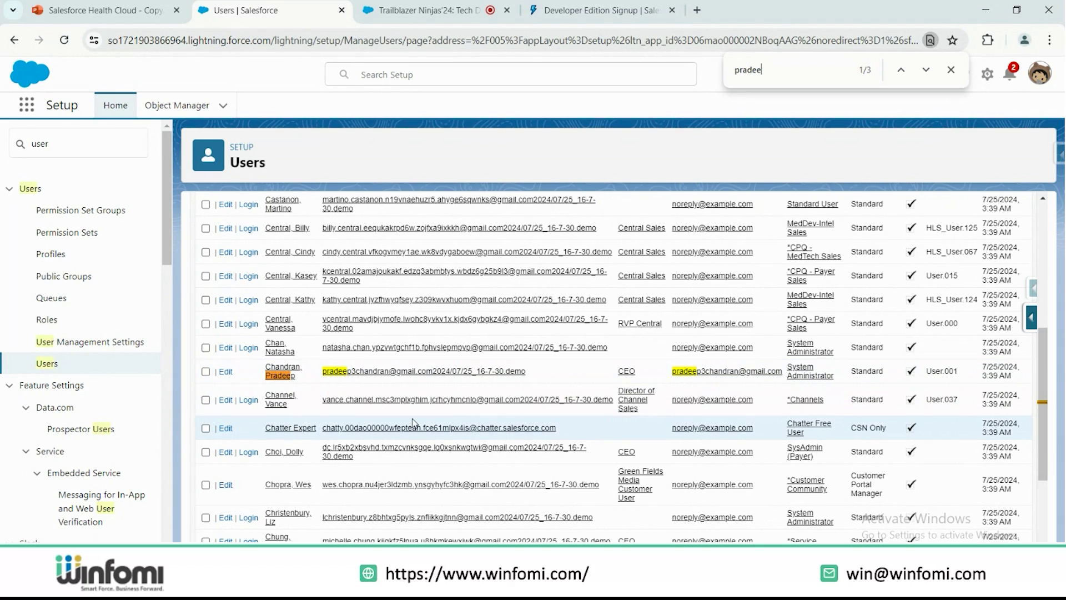
left_click(281, 376)
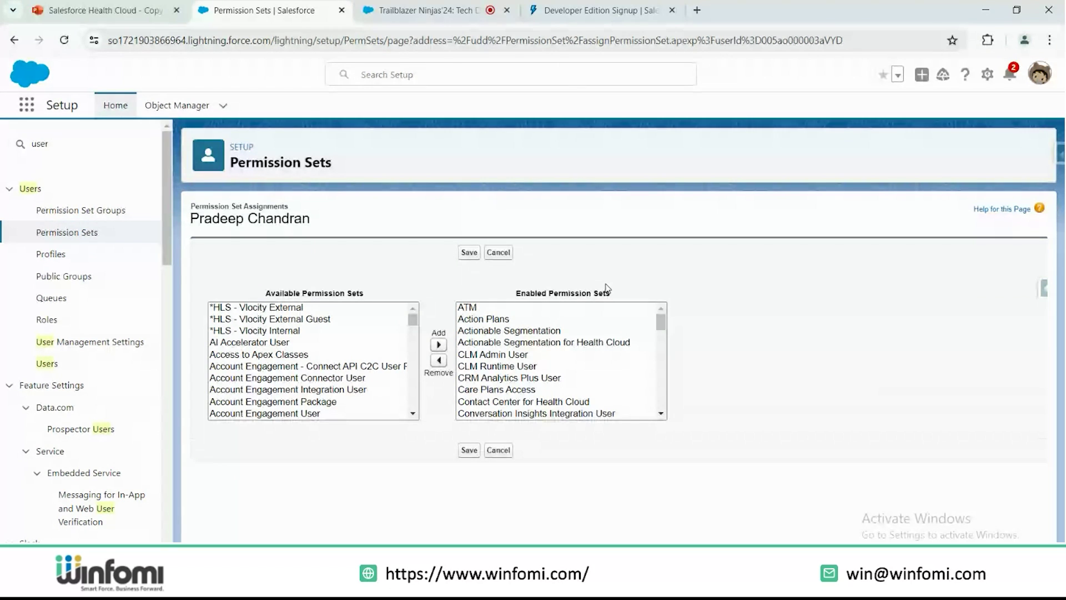
Step: Look through the user's enabled permission sets down to the OmniStudio entries and back to the Health Cloud ones
scroll(556, 361, "down", 5)
scroll(516, 370, "up", 5)
scroll(502, 333, "down", 5)
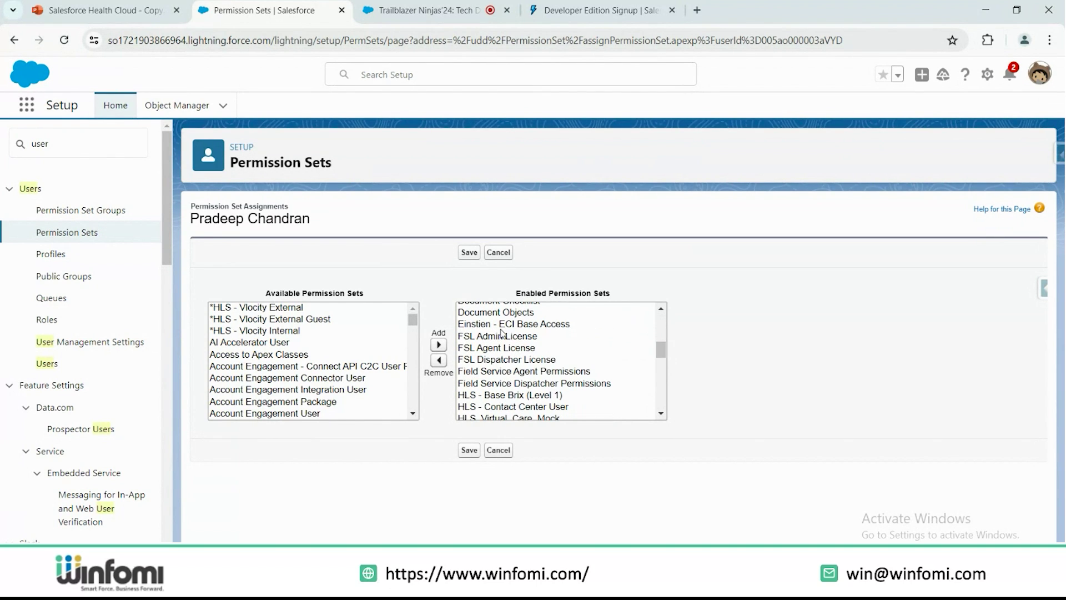
scroll(565, 358, "down", 5)
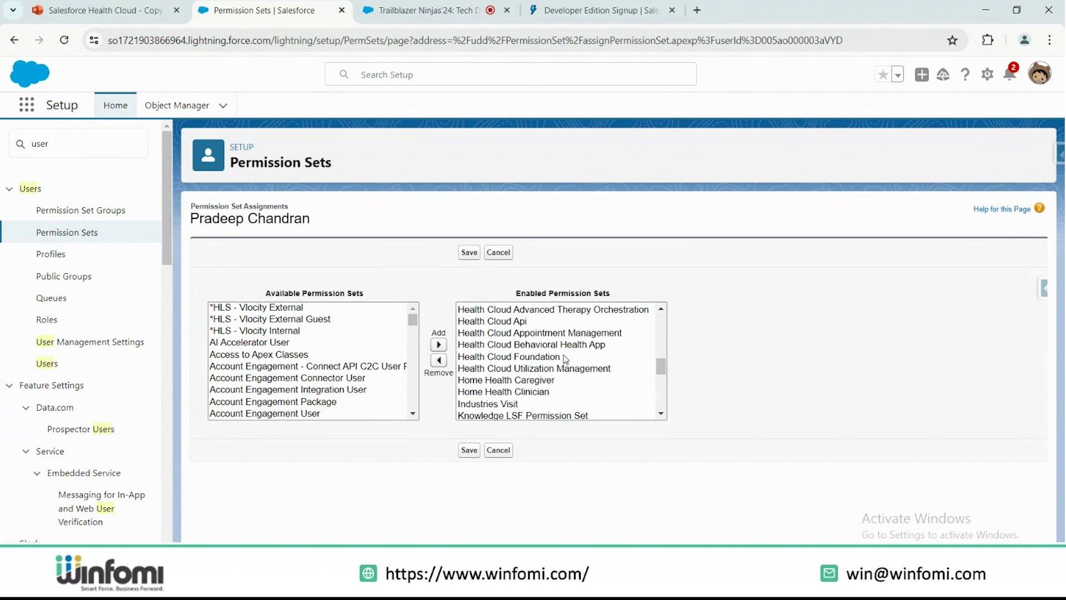
scroll(565, 358, "down", 4)
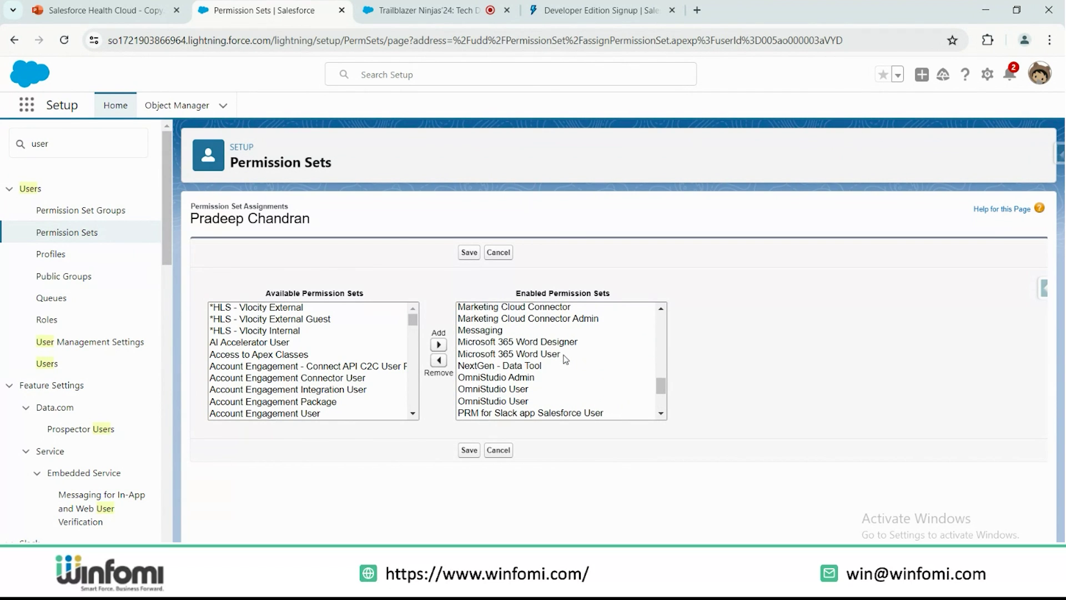
left_click(483, 395)
scroll(511, 366, "up", 2)
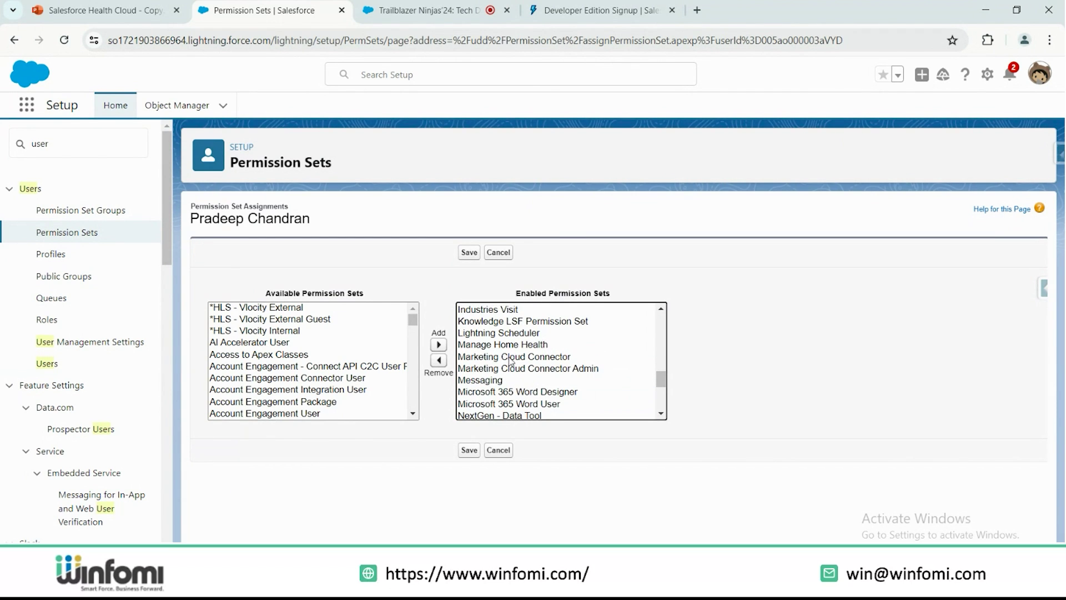
left_click(508, 346)
scroll(510, 354, "up", 3)
scroll(510, 354, "up", 1)
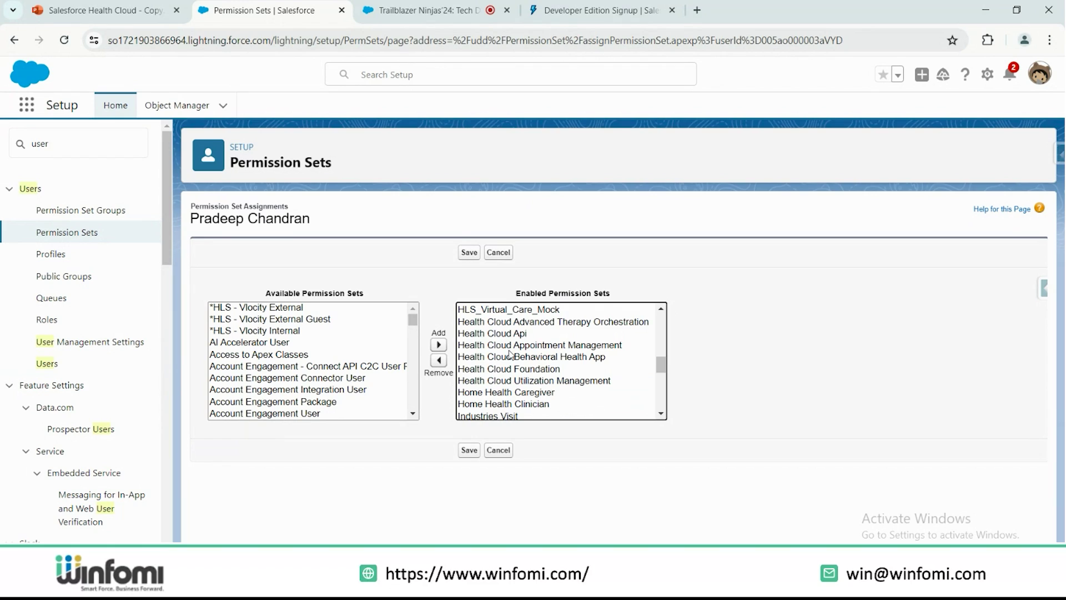
Step: Point out the Health Cloud Utilization Management and Health Cloud Appointment Management entries among the enabled permission sets
left_click(500, 322)
left_click(489, 382)
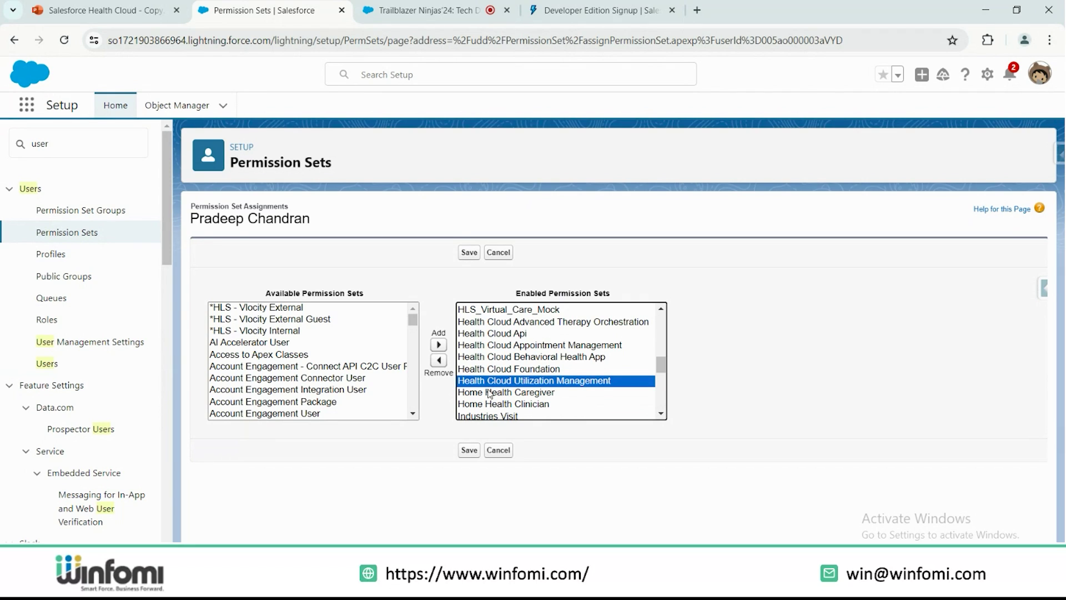
scroll(516, 369, "up", 1)
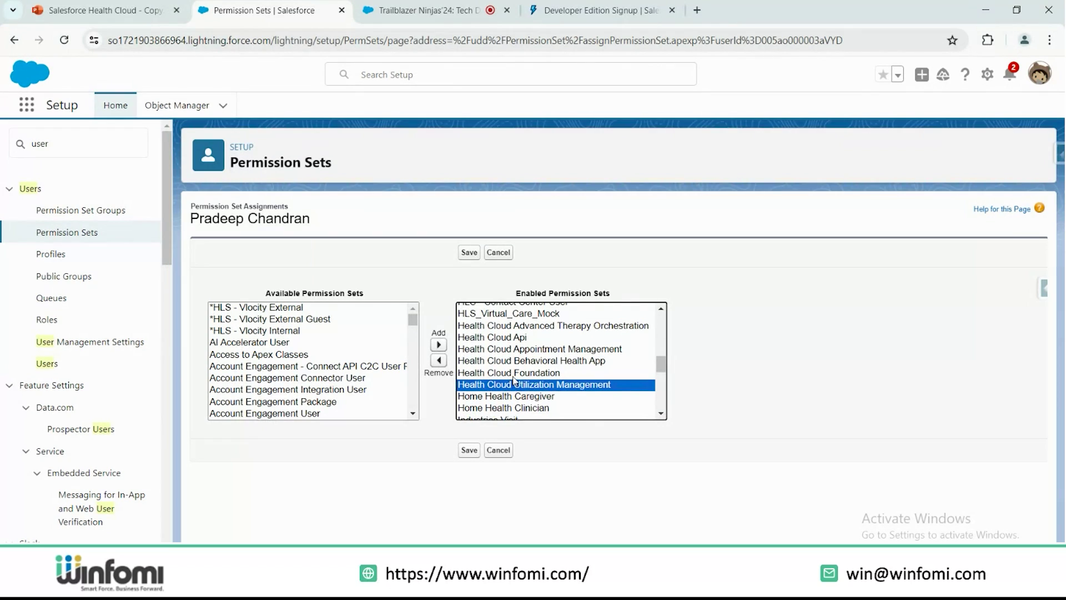
left_click(523, 349)
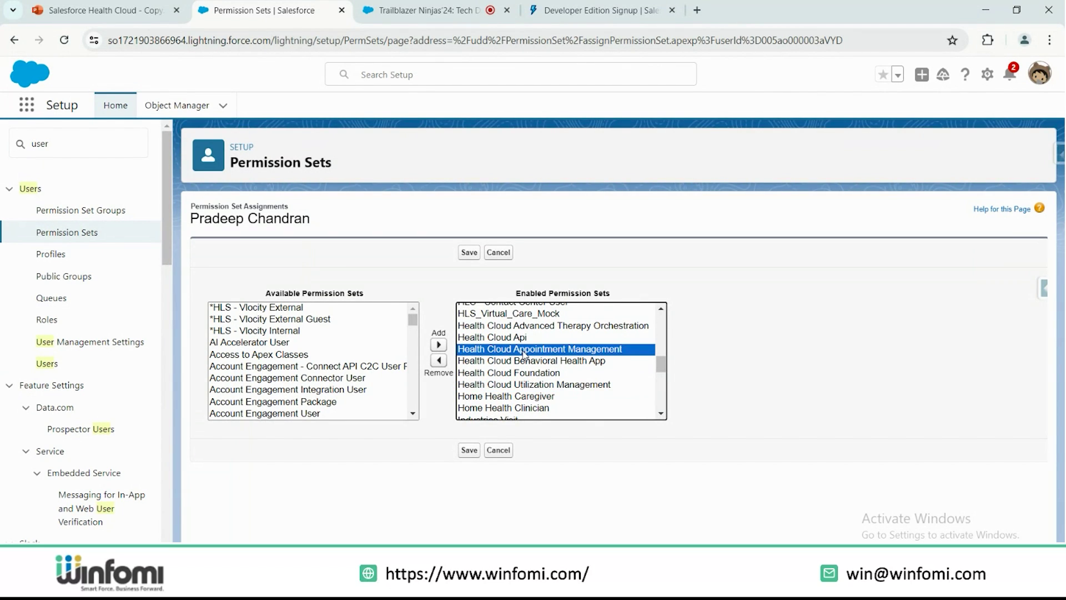
Step: Review the remaining enabled permission sets back to the start of the list, and highlight Care Plans Access
scroll(523, 353, "up", 5)
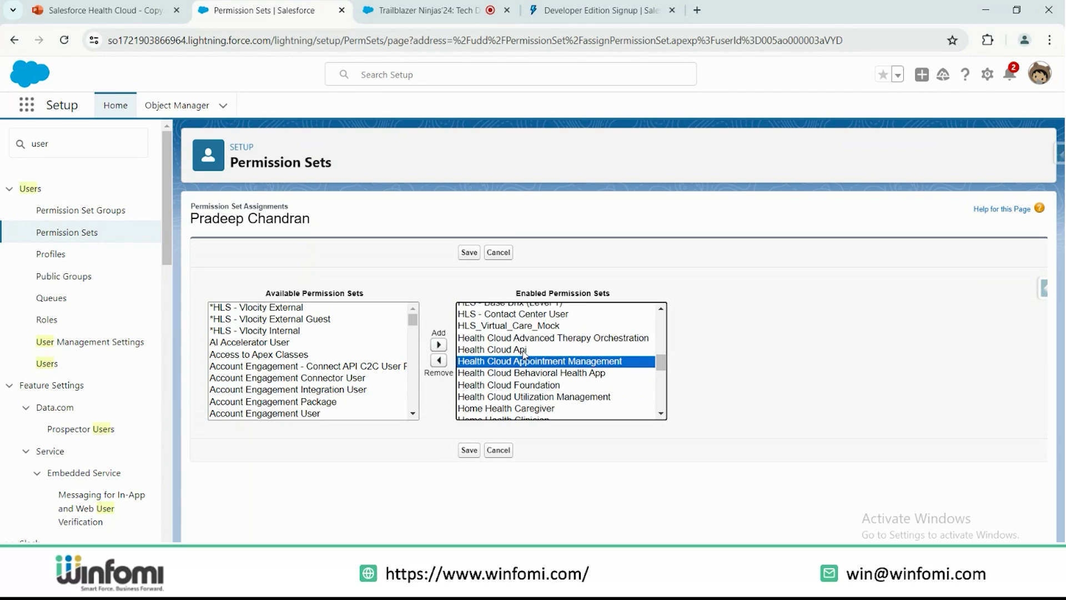
scroll(523, 354, "up", 4)
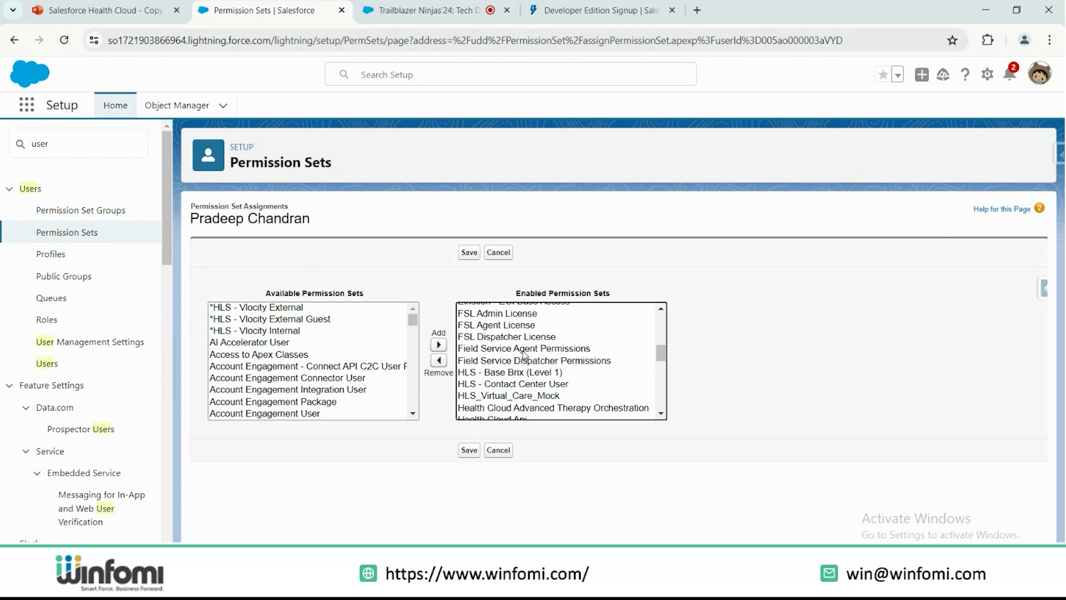
scroll(525, 355, "up", 5)
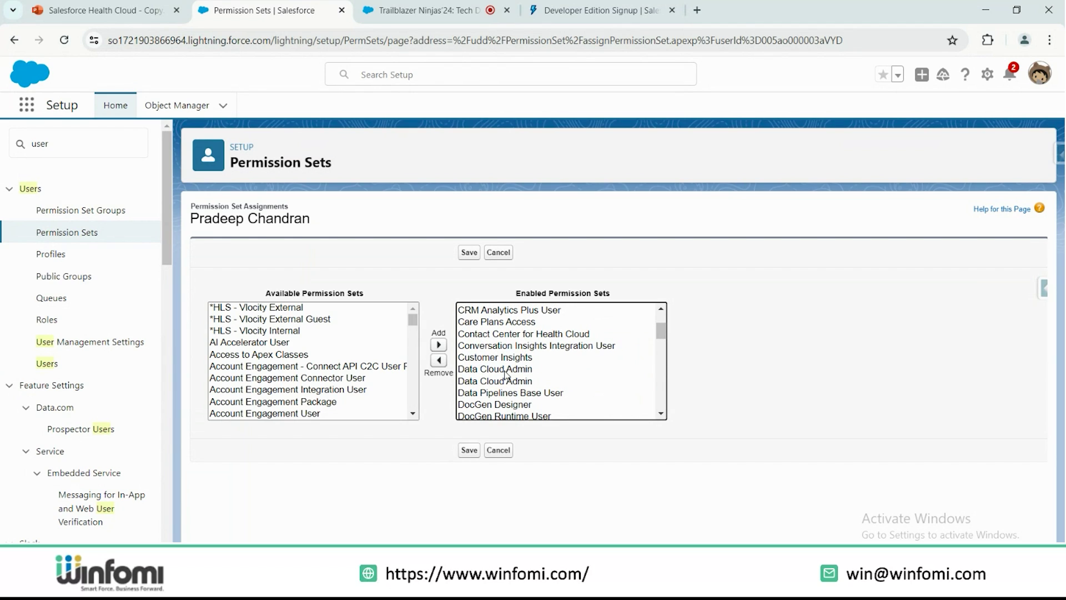
left_click(506, 376)
scroll(507, 376, "up", 3)
scroll(507, 375, "up", 1)
left_click(514, 374)
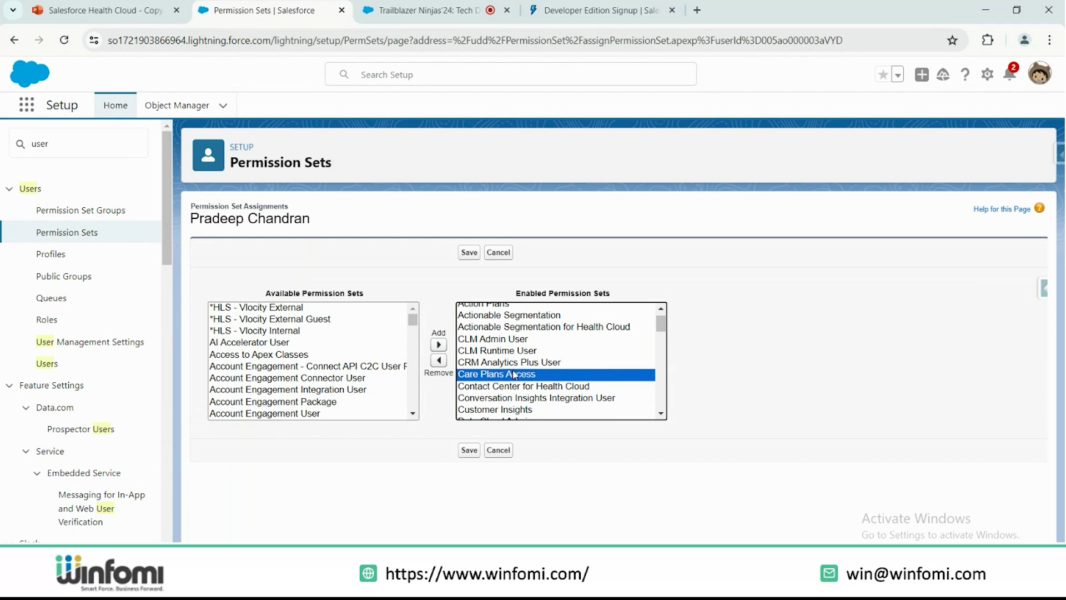
scroll(515, 375, "up", 1)
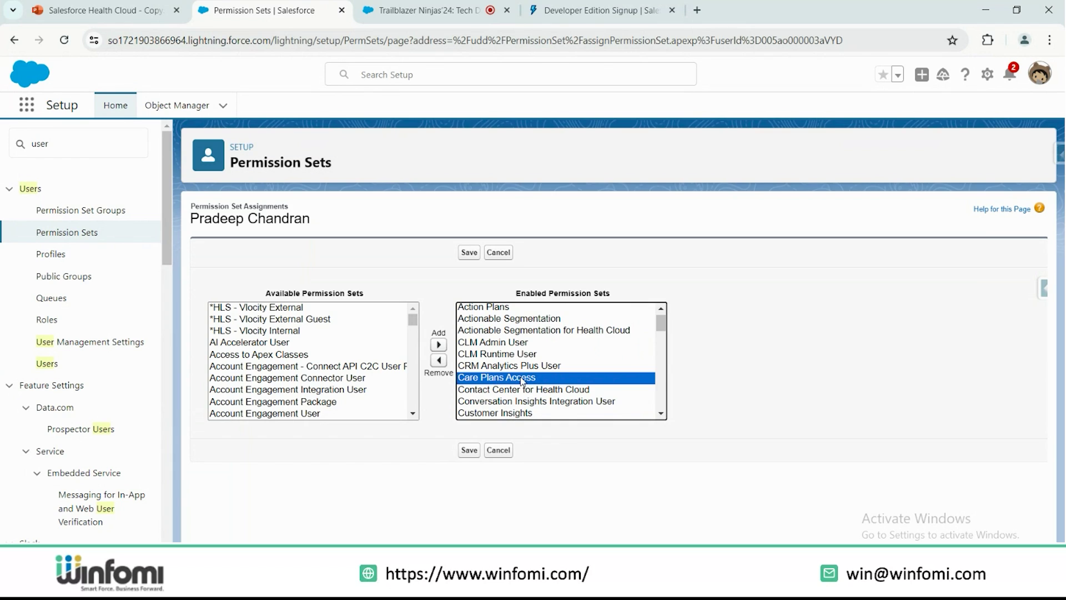
scroll(533, 378, "up", 1)
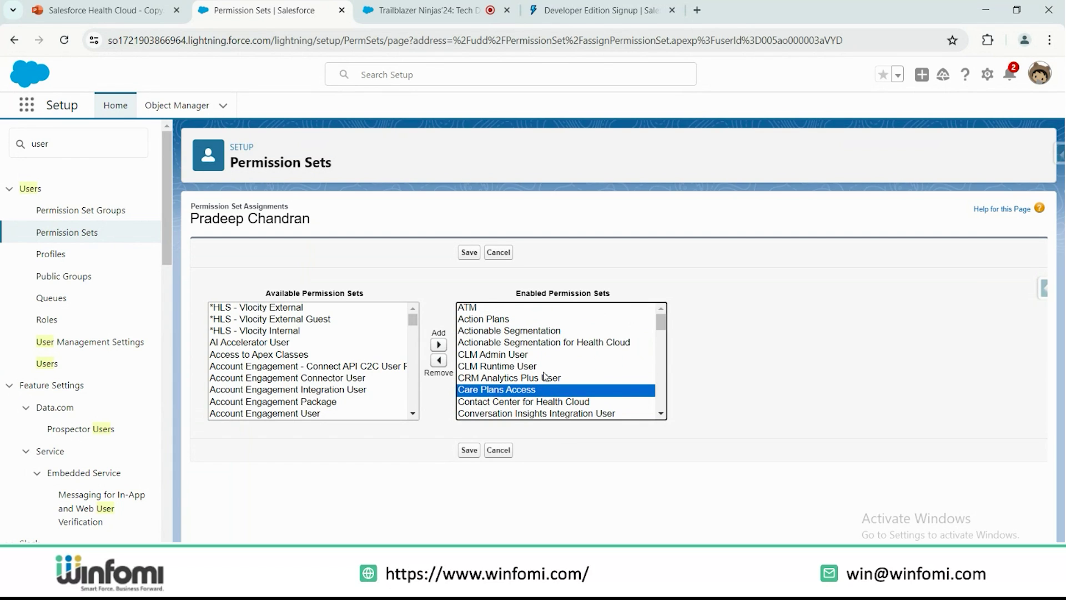
Step: Look through the user's available permission sets down to the Data Cloud entries, and leave the assignments without saving
scroll(544, 377, "down", 1)
scroll(544, 376, "up", 1)
scroll(315, 377, "down", 2)
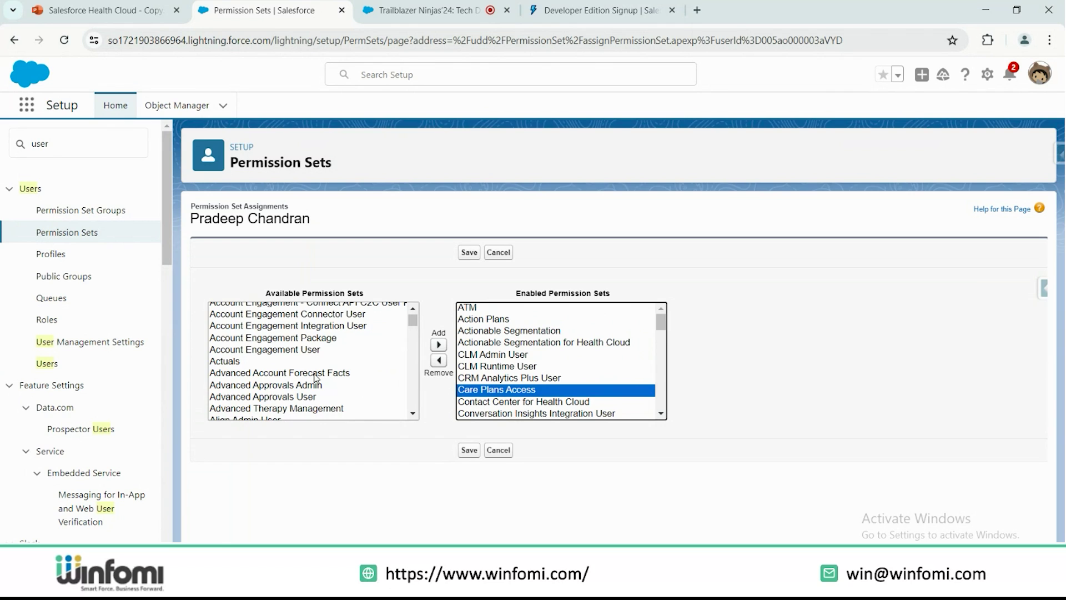
scroll(316, 377, "down", 3)
scroll(316, 378, "up", 4)
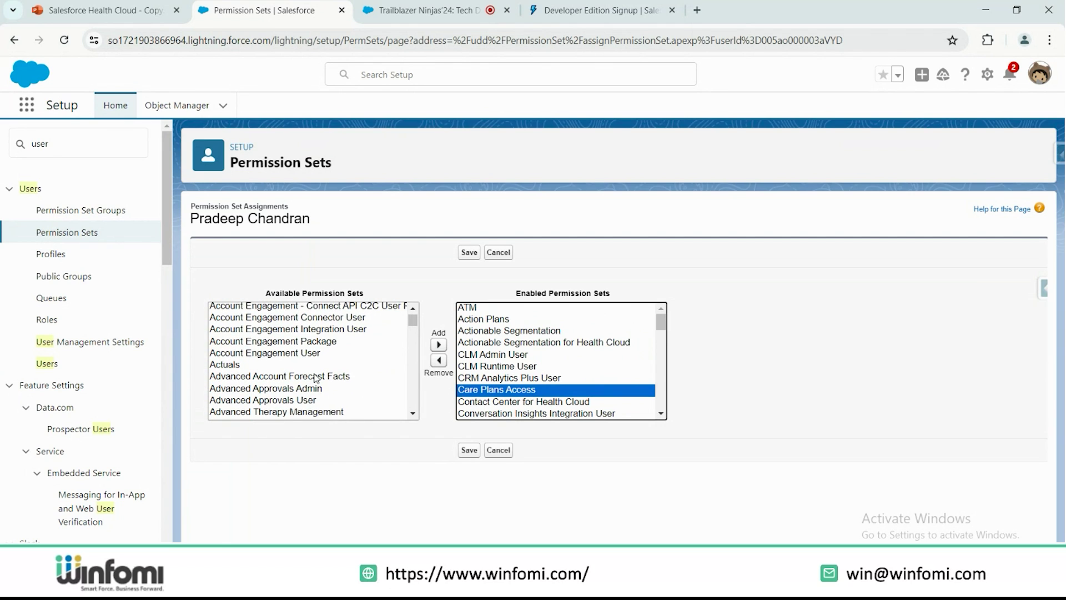
scroll(312, 373, "down", 6)
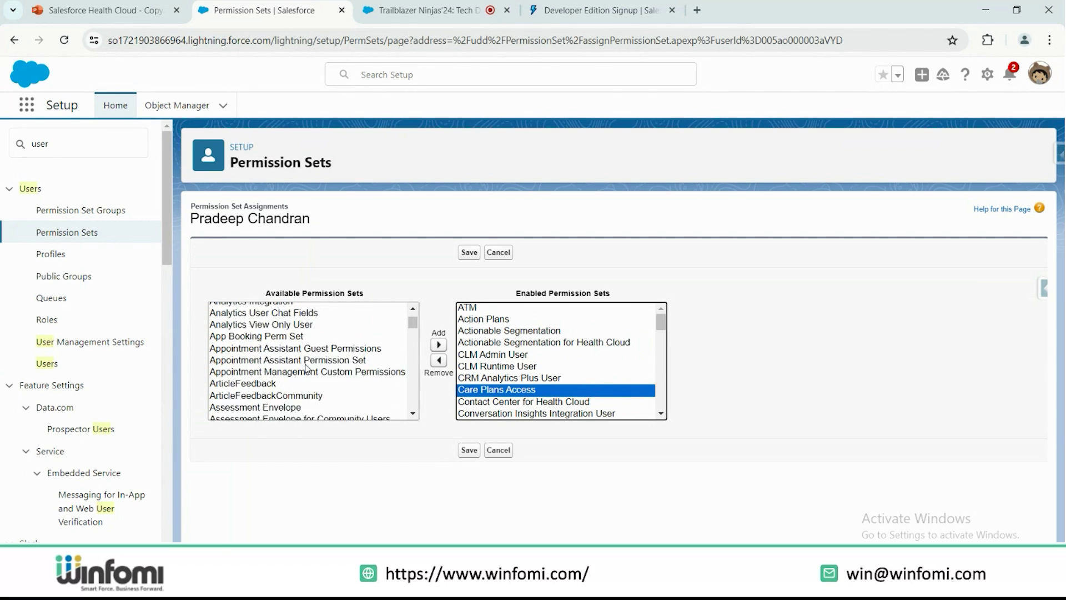
scroll(308, 369, "down", 15)
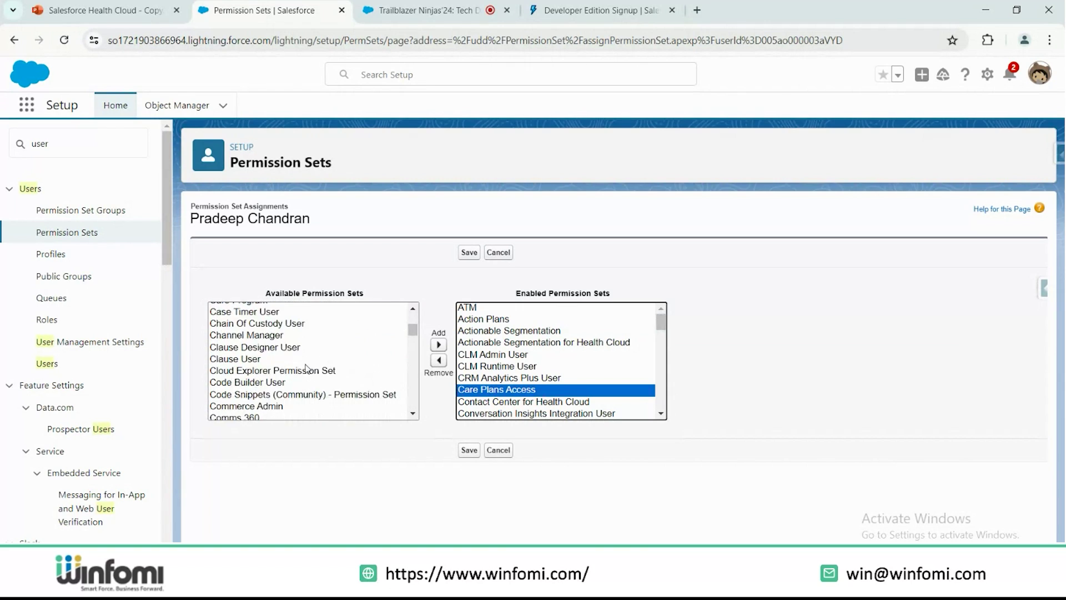
scroll(307, 368, "down", 10)
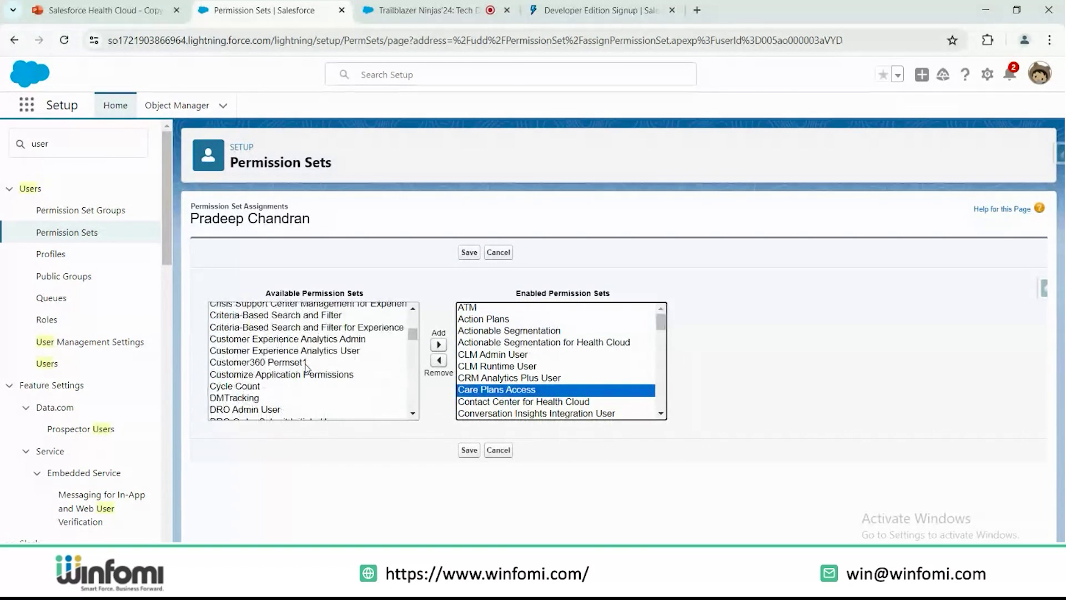
scroll(306, 369, "down", 5)
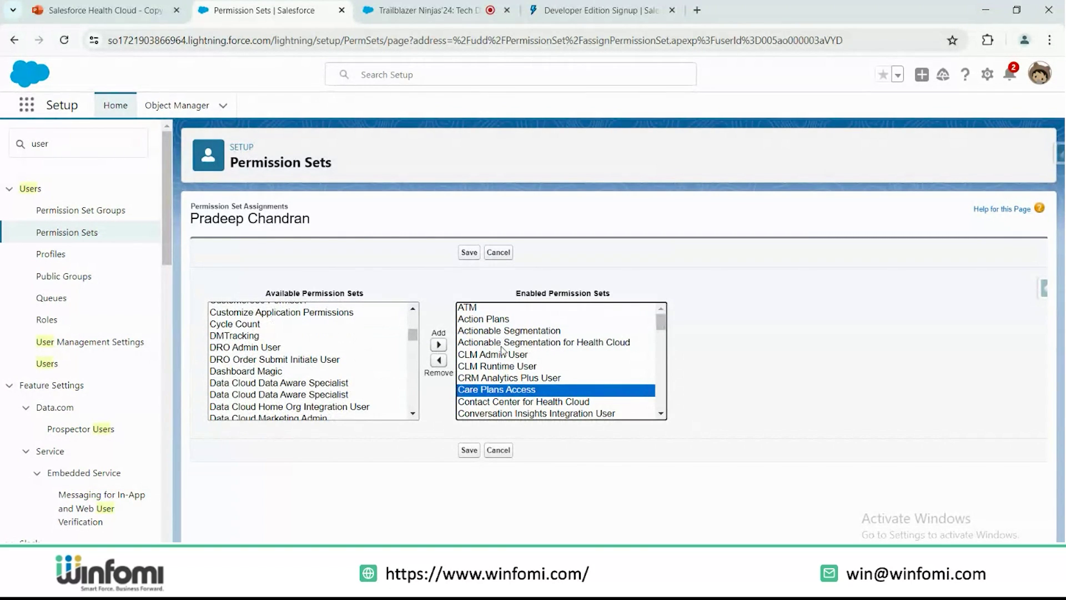
scroll(503, 350, "down", 3)
scroll(503, 351, "up", 1)
scroll(503, 351, "up", 2)
left_click(498, 252)
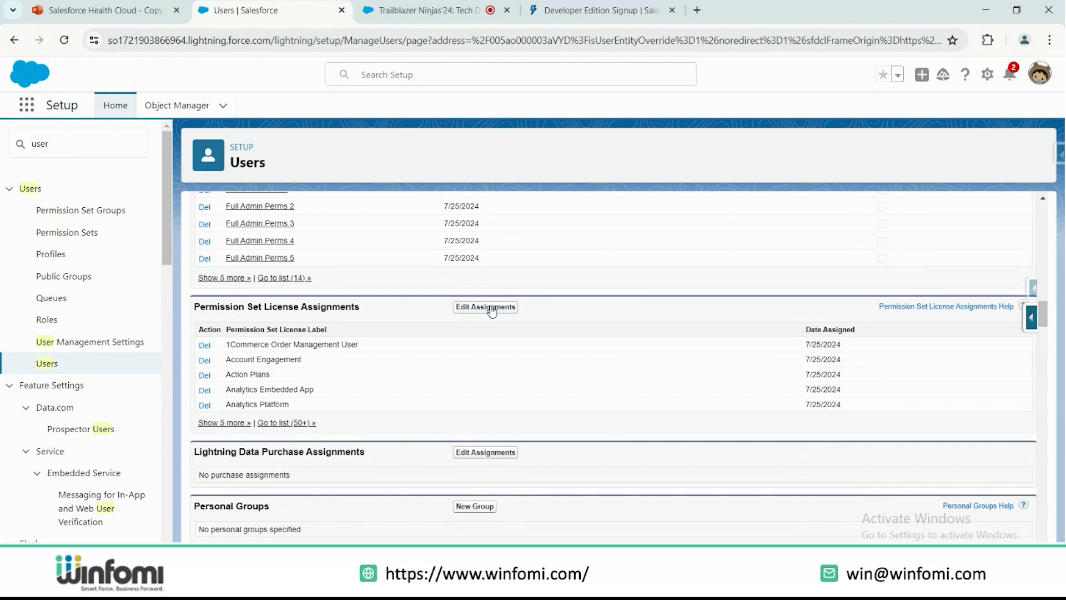
Step: Open the user's permission set license assignments for editing and look through the licenses past Care Plans and Commerce Admin
left_click(492, 308)
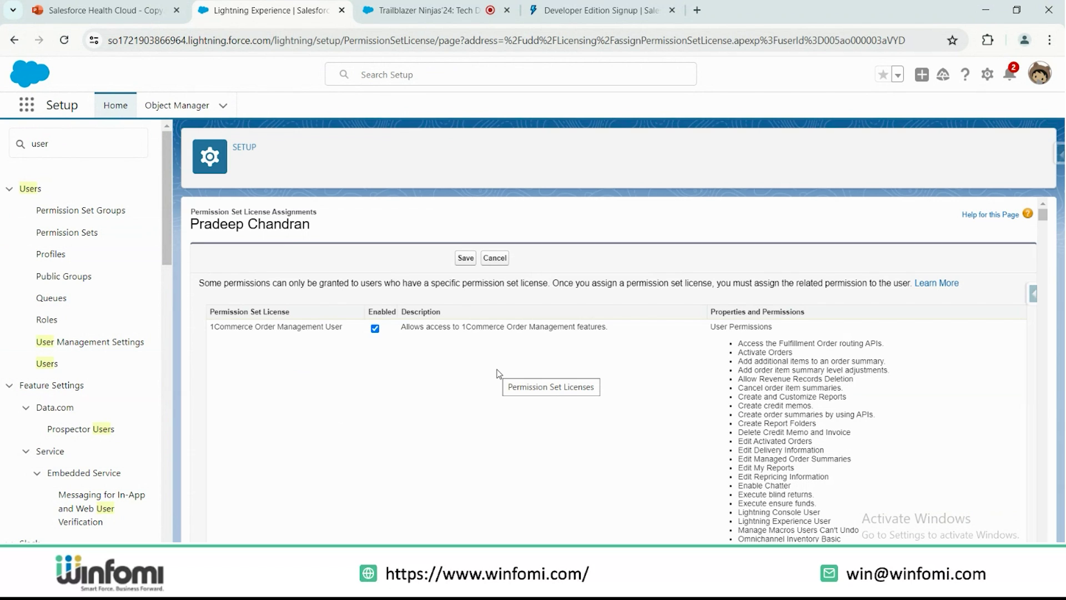
scroll(369, 357, "down", 10)
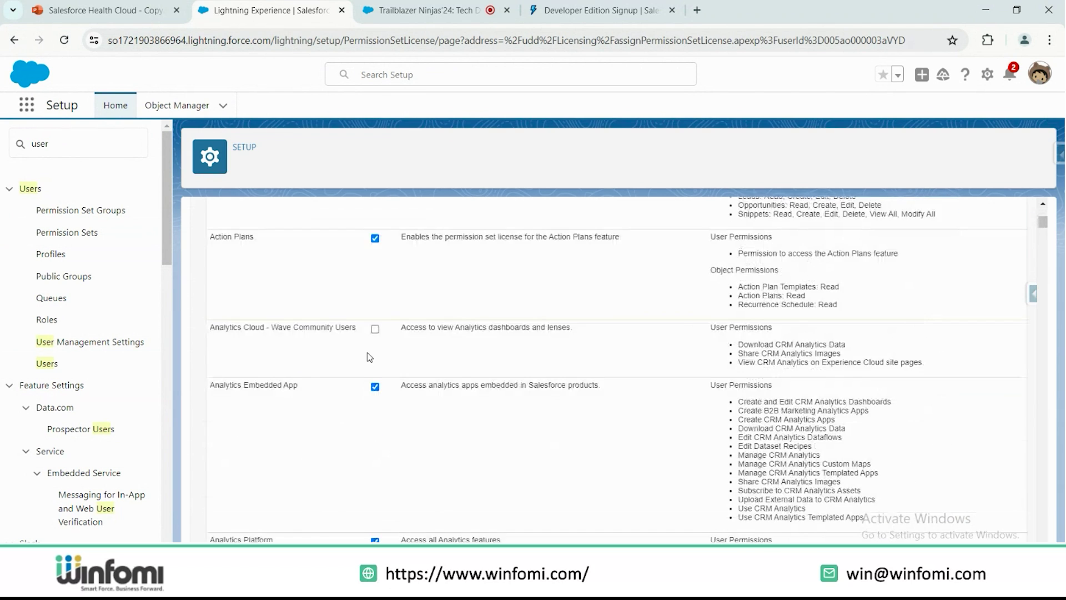
scroll(370, 357, "down", 10)
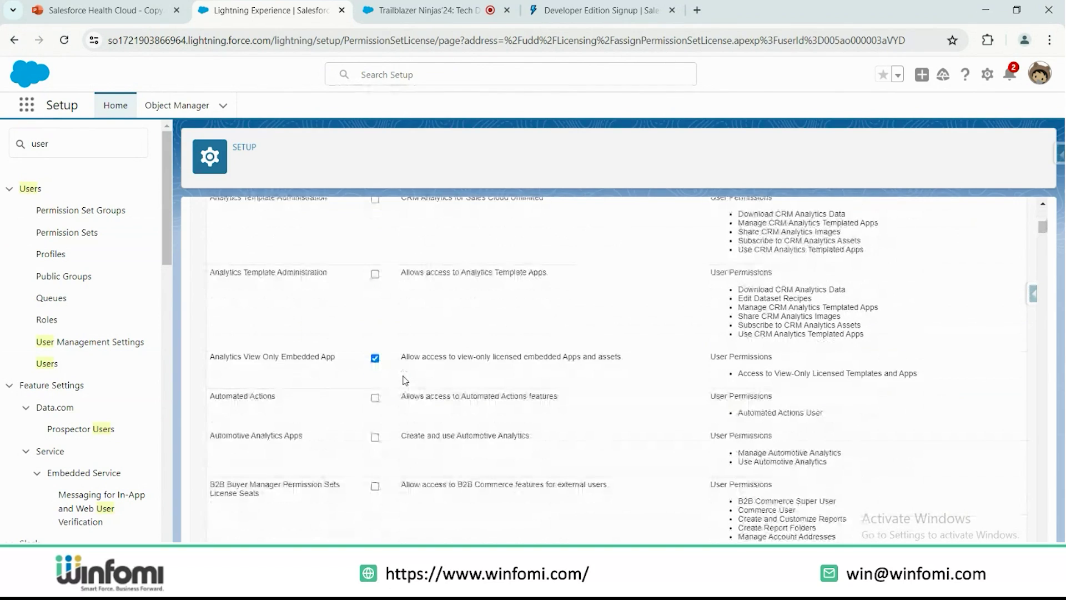
scroll(406, 381, "down", 10)
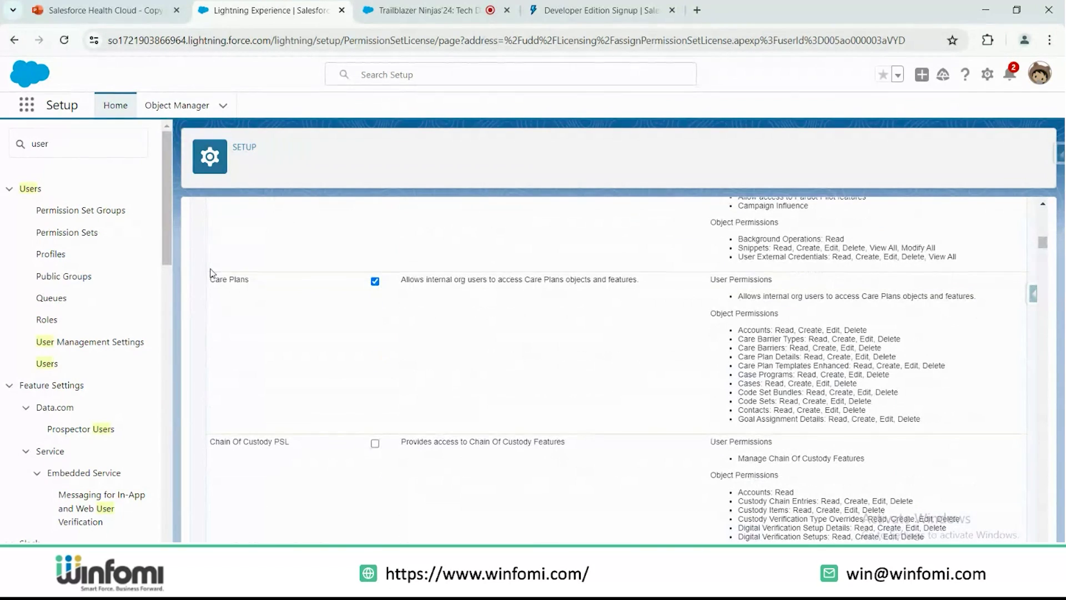
scroll(298, 374, "down", 8)
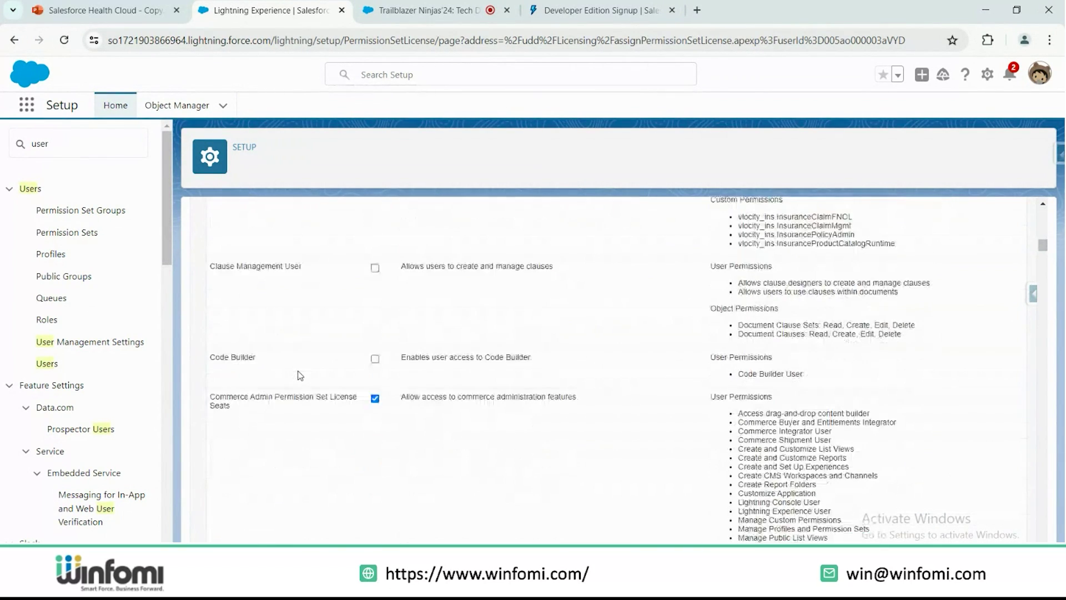
scroll(299, 374, "down", 5)
Step: Search the license page for "health" and step through the matches to Health Cloud Medication Therapy Management
key("ctrl+f")
type("he")
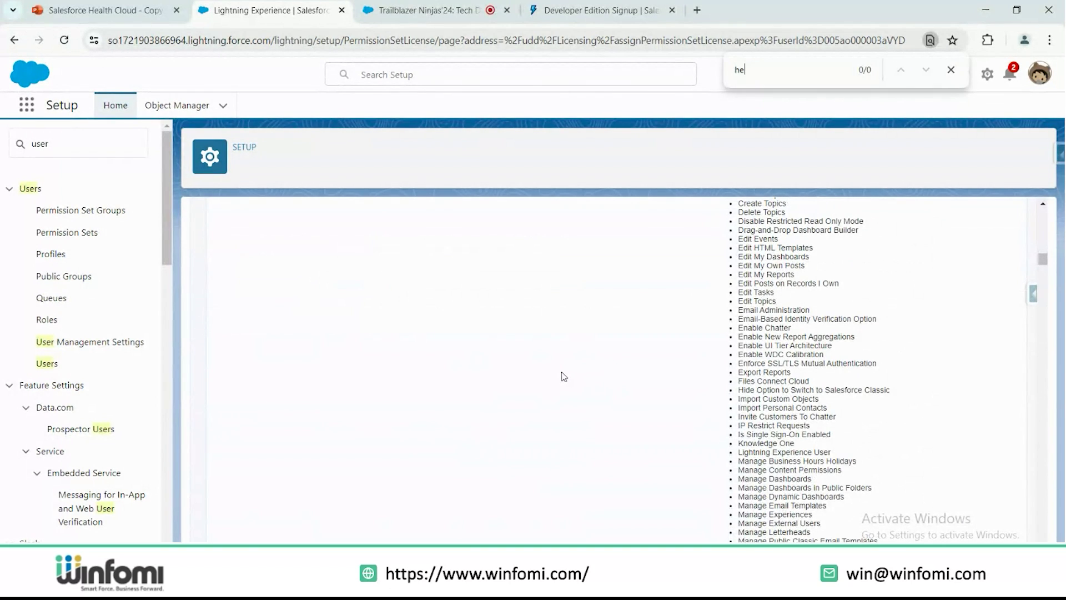
type("alth")
key("Return")
key("Return")
key("Return")
key("Return")
key("Return")
key("Return")
key("Return")
key("Return")
key("Return")
key("Return")
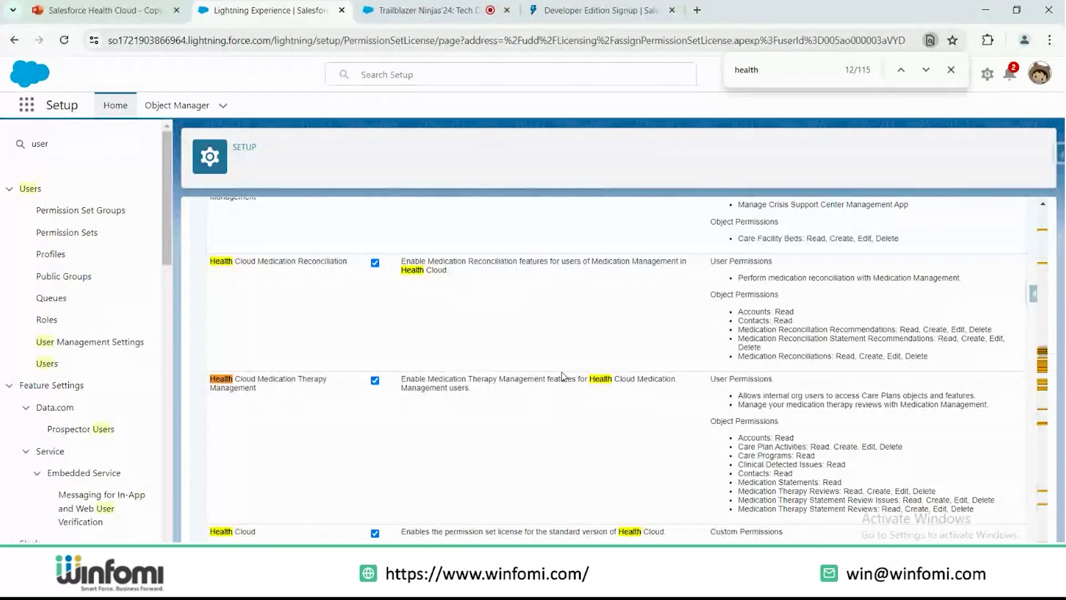
Step: Examine the Health Cloud and Health Cloud Platform licenses, and point out the User Permissions heading of Health Cloud Platform
scroll(421, 458, "down", 3)
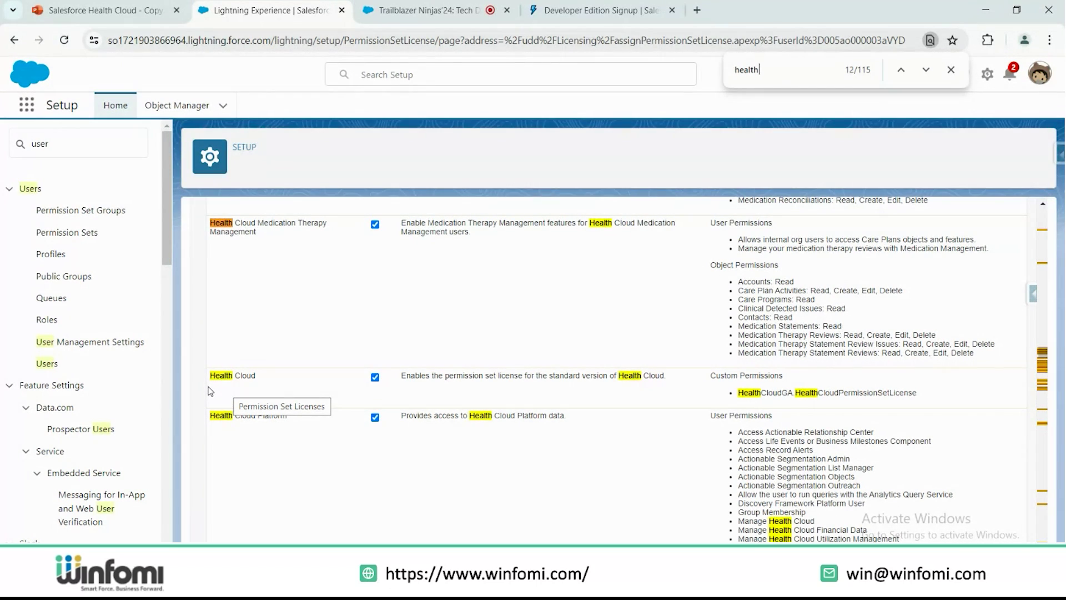
scroll(488, 400, "down", 2)
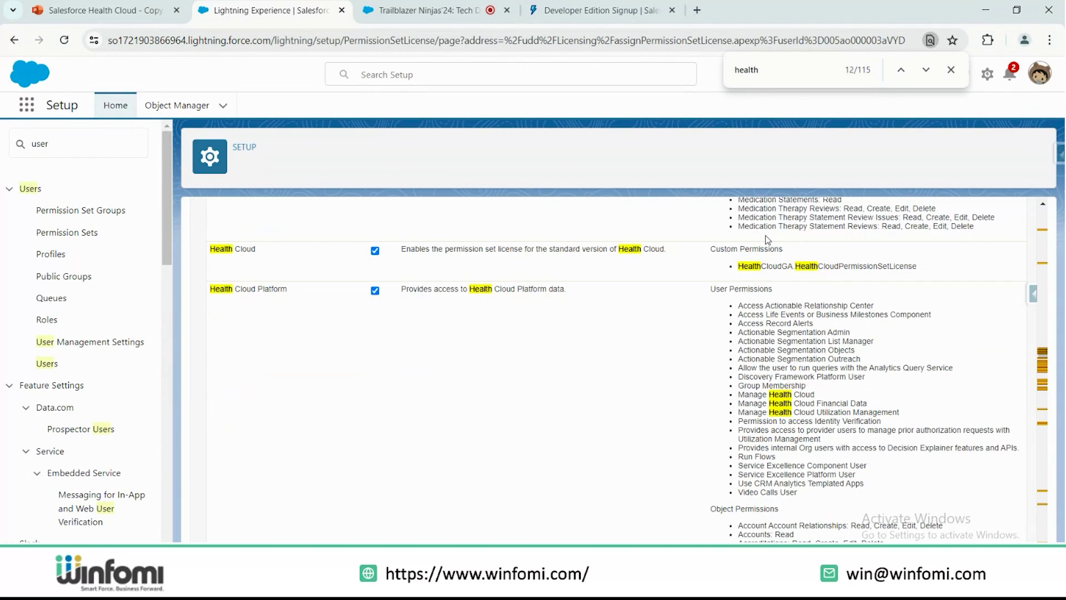
left_click_drag(710, 289, 780, 290)
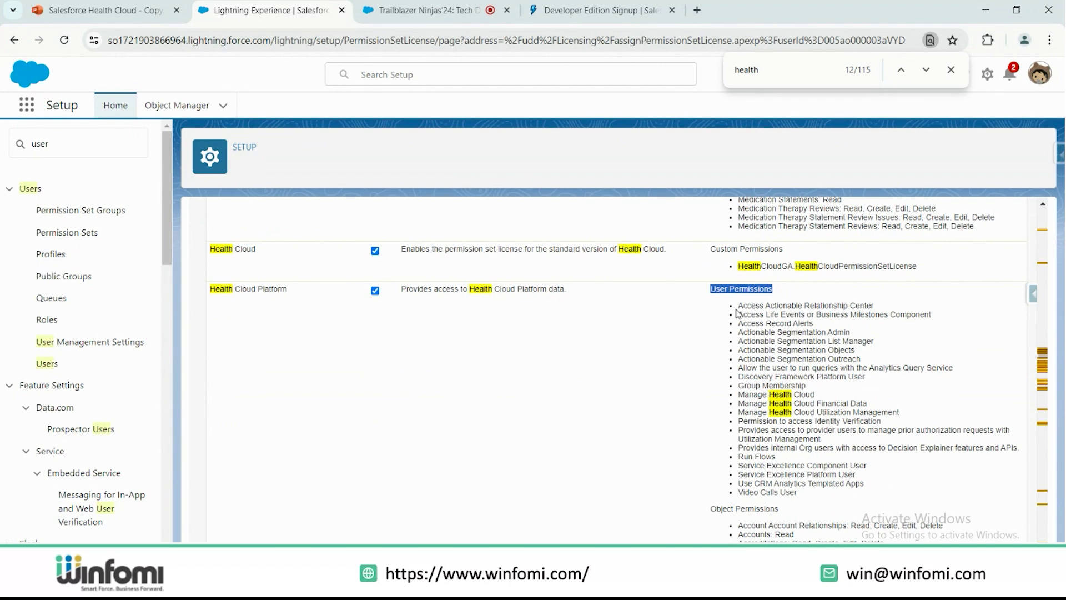
left_click(675, 352)
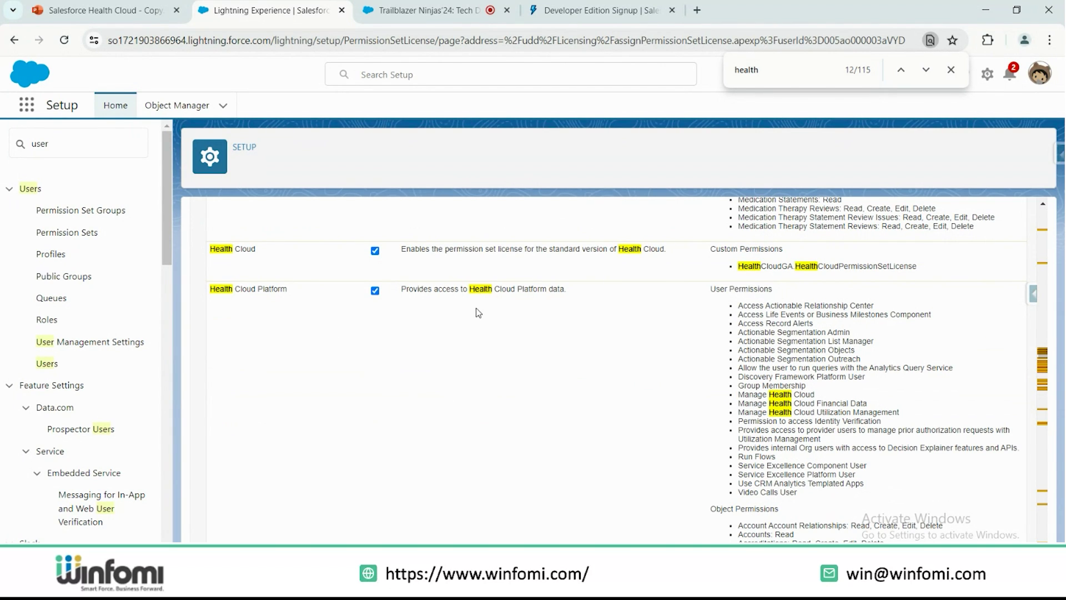
Step: Highlight the Object Permissions heading of Health Cloud Platform, and review its object list down to Work Types and back
scroll(476, 308, "down", 1)
scroll(658, 365, "down", 2)
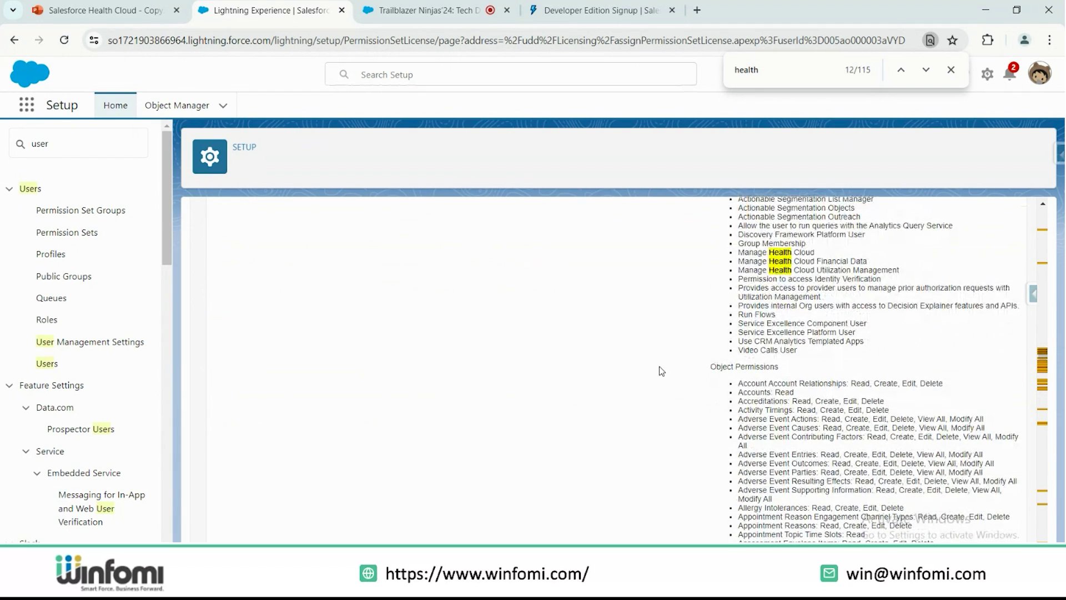
left_click_drag(711, 366, 793, 364)
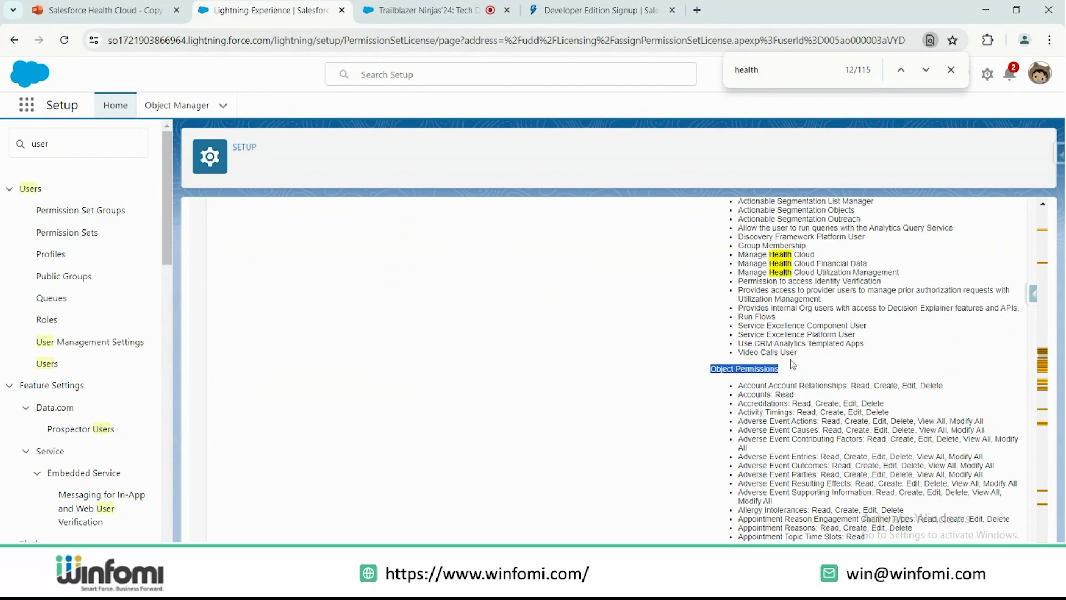
scroll(793, 364, "up", 3)
scroll(792, 364, "down", 15)
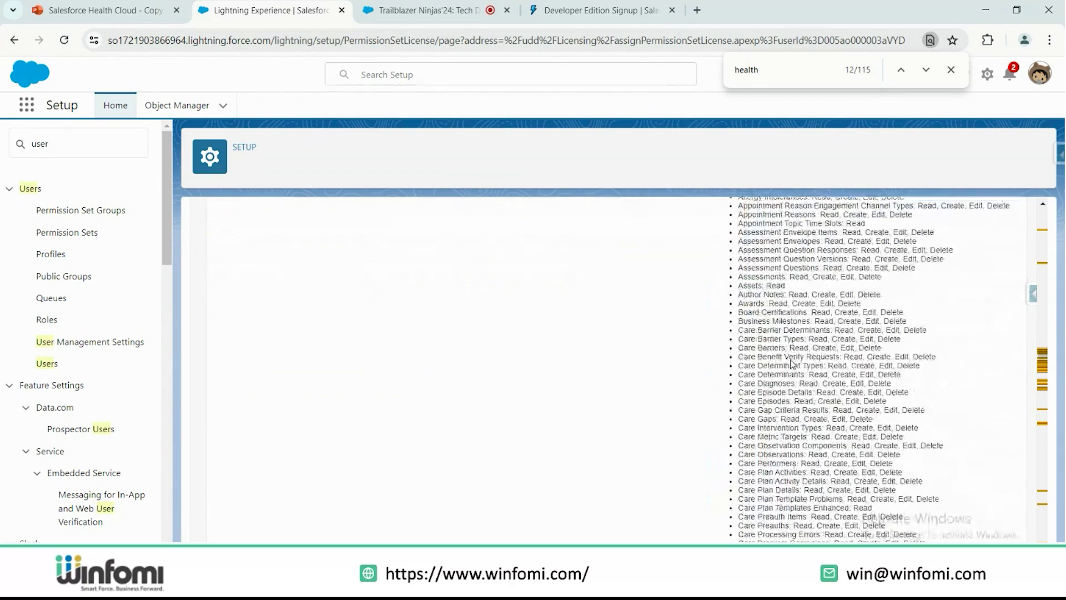
scroll(793, 363, "down", 4)
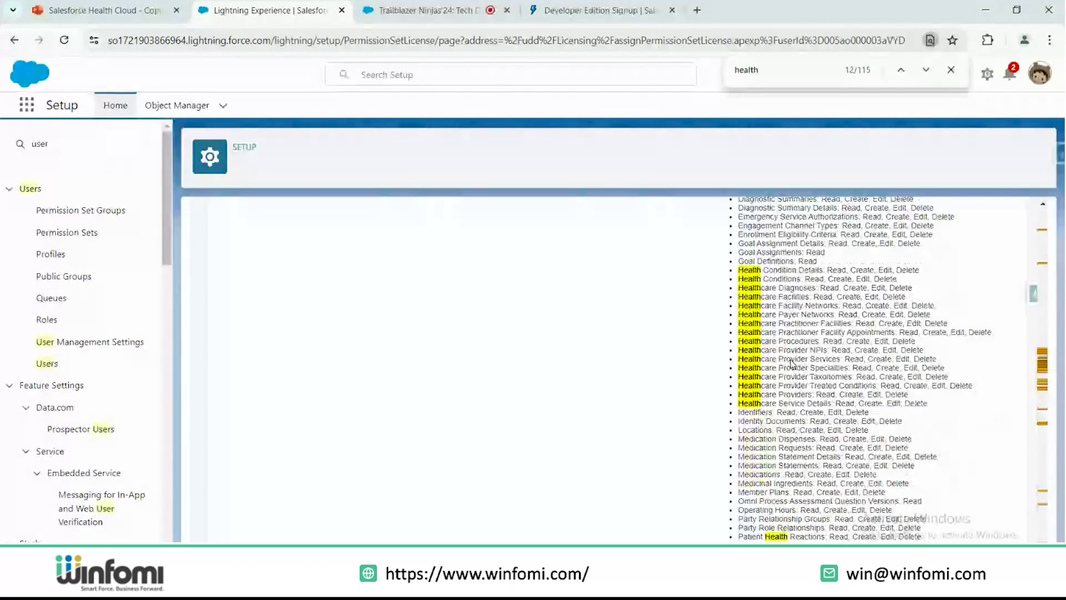
scroll(793, 364, "down", 6)
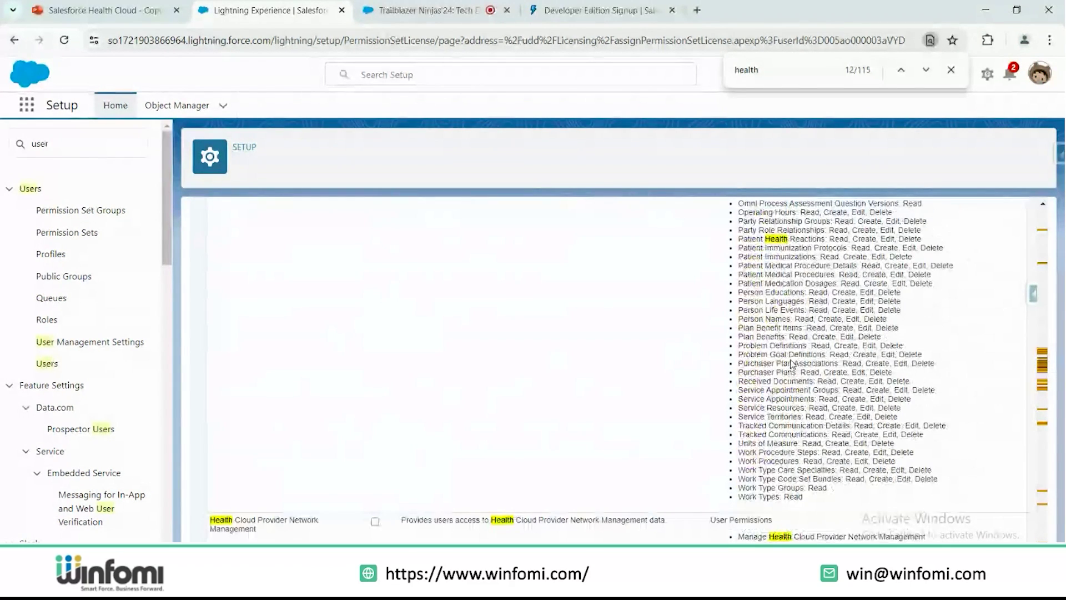
scroll(686, 341, "up", 3)
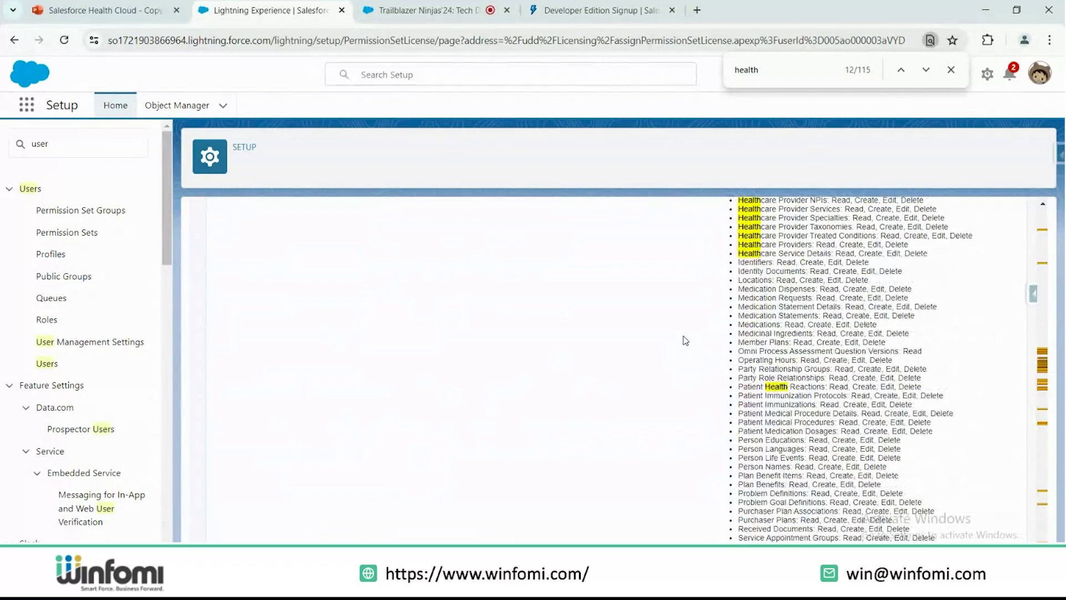
scroll(686, 340, "up", 6)
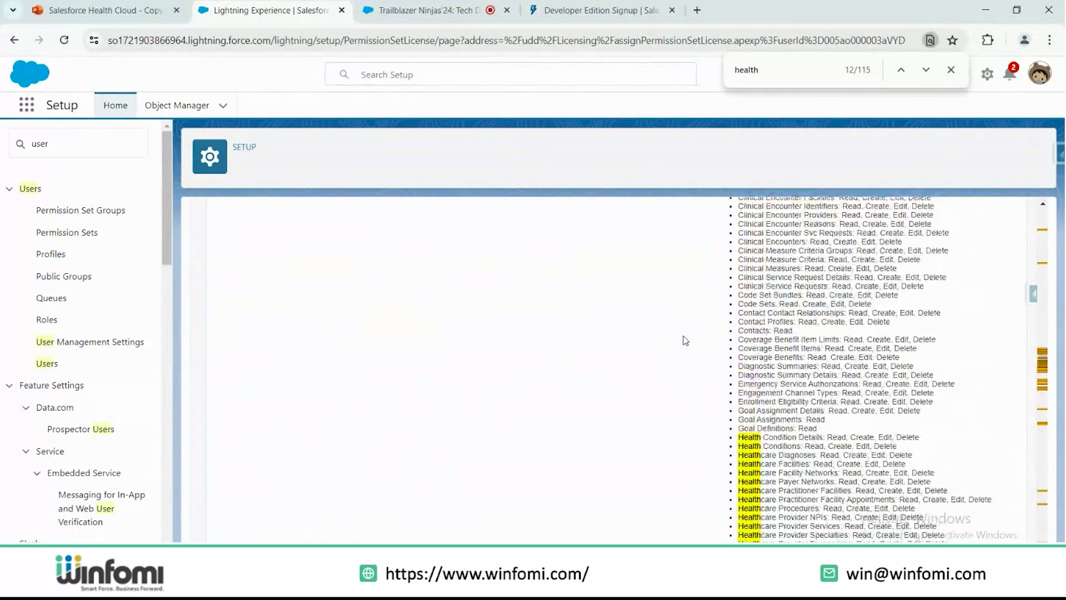
scroll(686, 340, "up", 10)
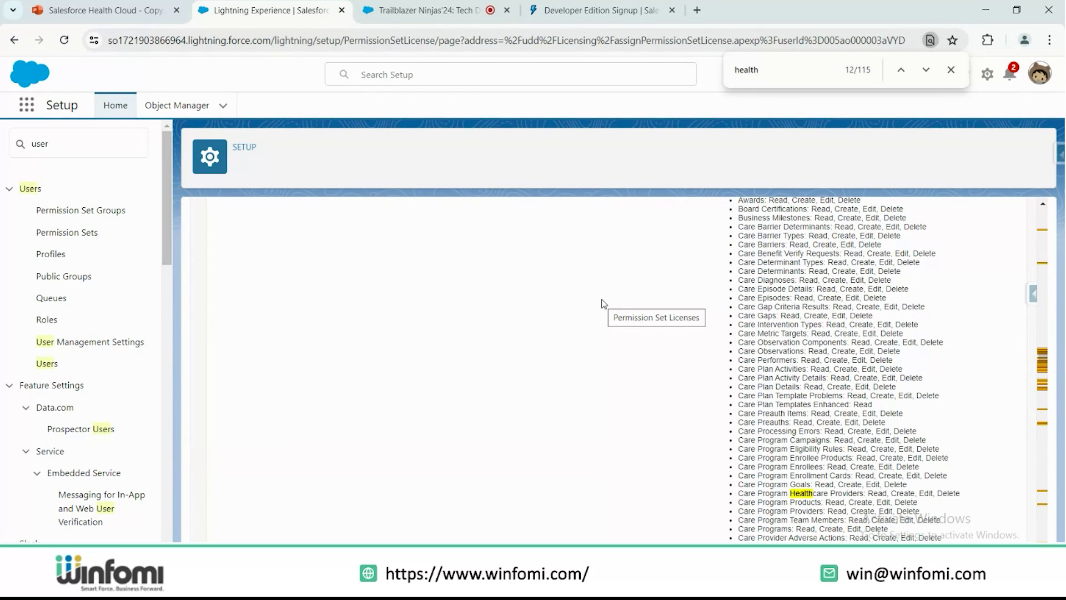
scroll(500, 250, "up", 8)
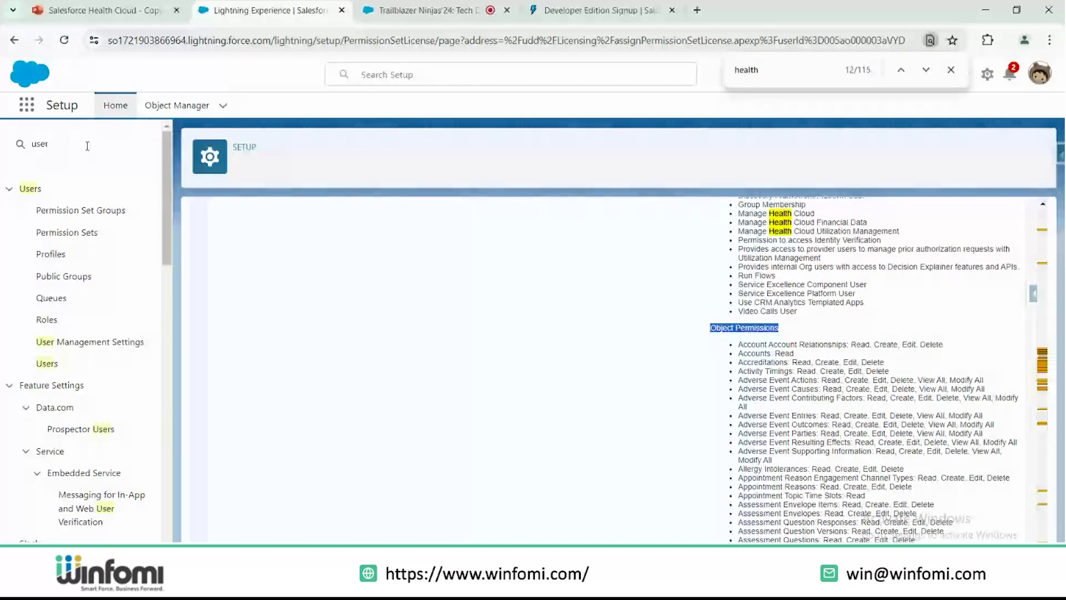
Step: Switch to the Salesforce Health Cloud PowerPoint presentation and show the Health Cloud Data Model slide in full screen
left_click(103, 10)
key("shift+F5")
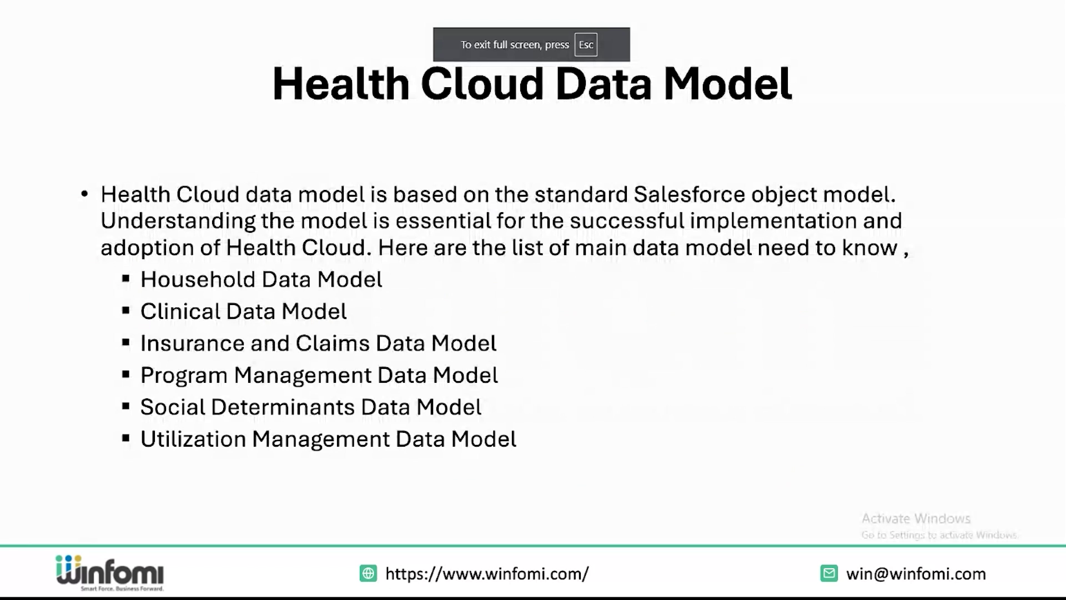